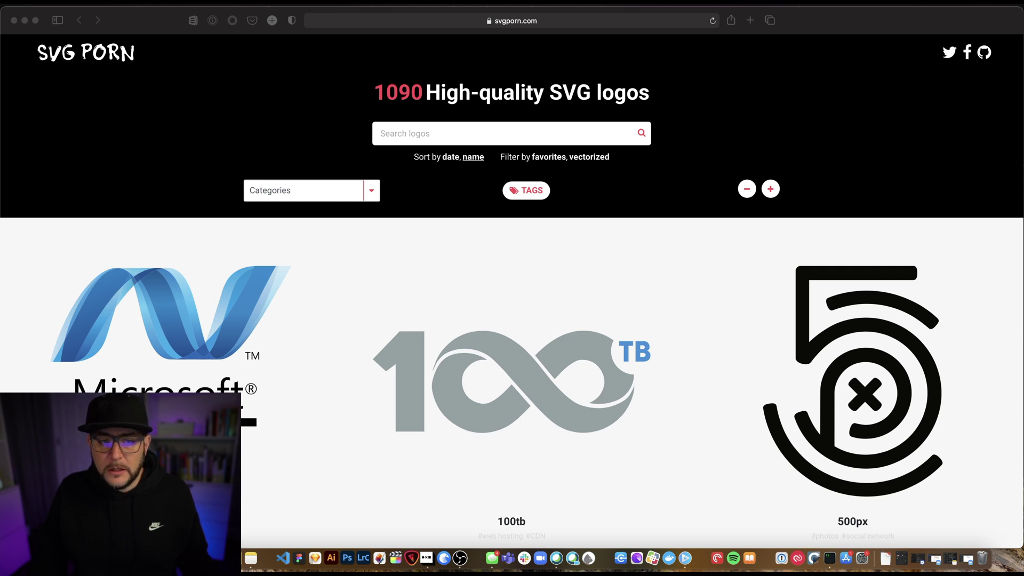
# - In a new tab, search Google for 'ibm logo'
pyautogui.press('super+t')
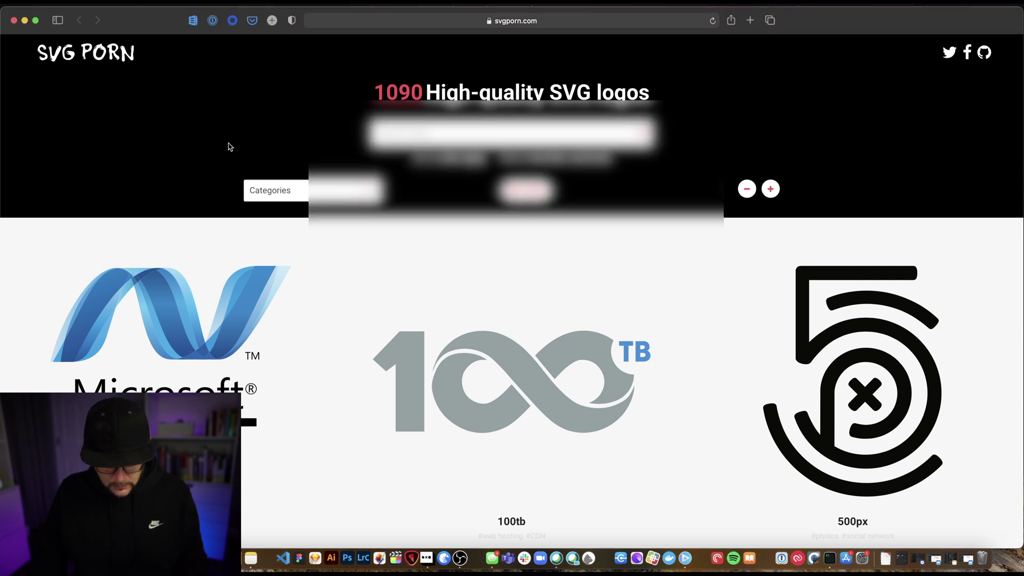
pyautogui.write('google')
pyautogui.press('Return')
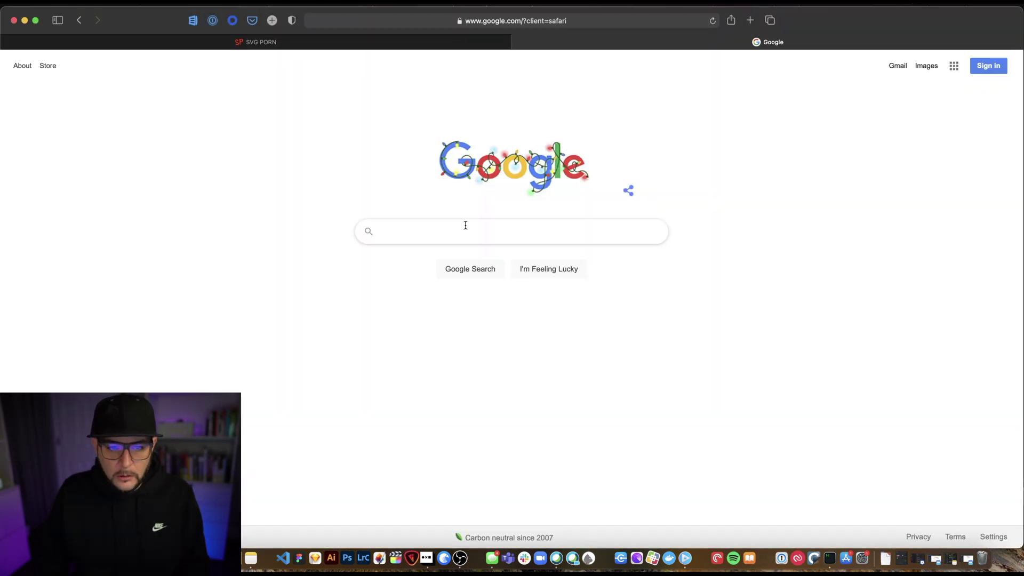
pyautogui.click(452, 228)
pyautogui.write('ibm logo')
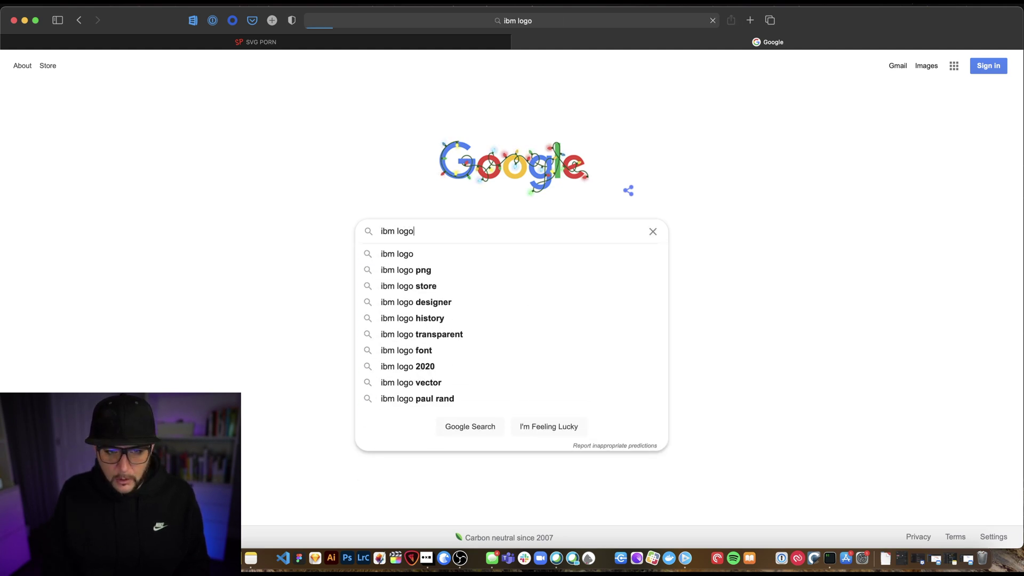
pyautogui.press('Return')
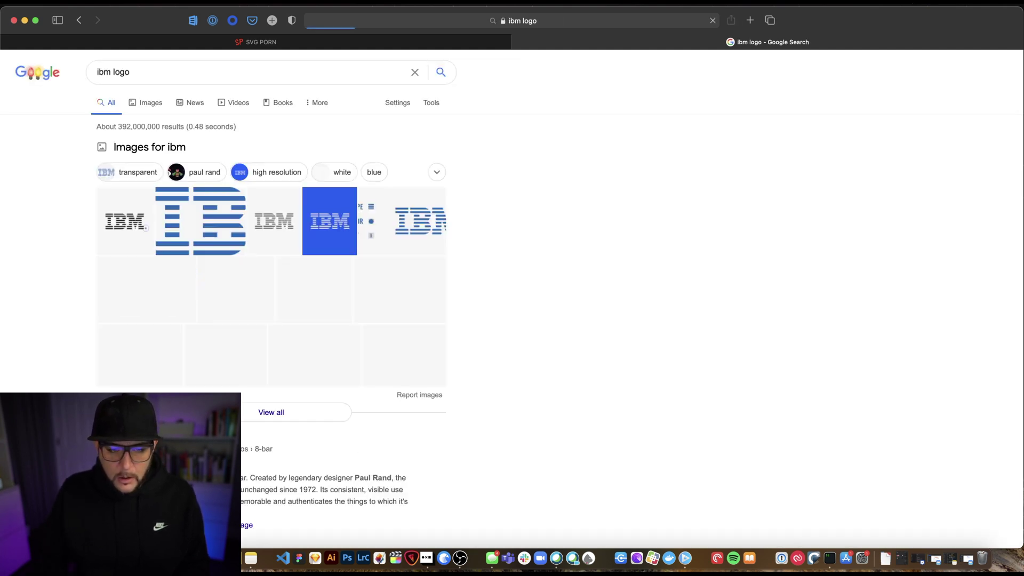
# - Show image results and preview the Wikimedia Commons IBM logo SVG
pyautogui.click(148, 99)
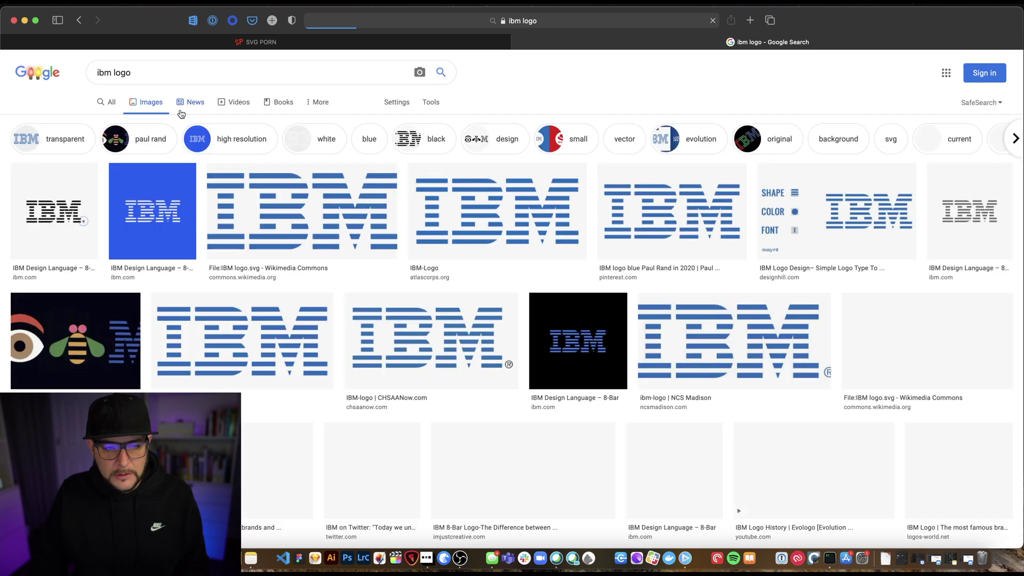
pyautogui.click(303, 213)
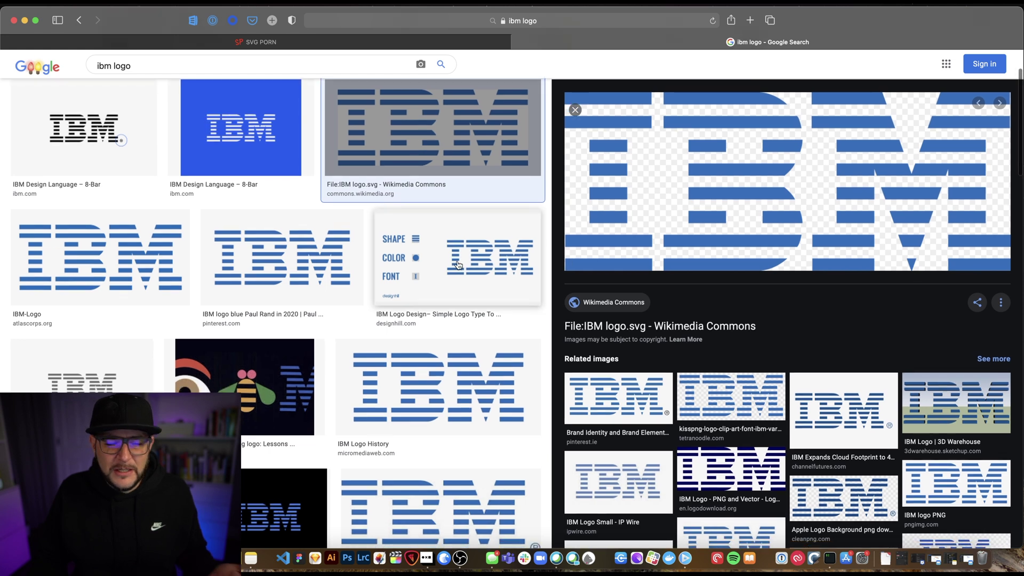
pyautogui.scroll(-1, 587, 279)
# - Close the Google tab and browse the SVG Porn logo gallery
pyautogui.click(517, 42)
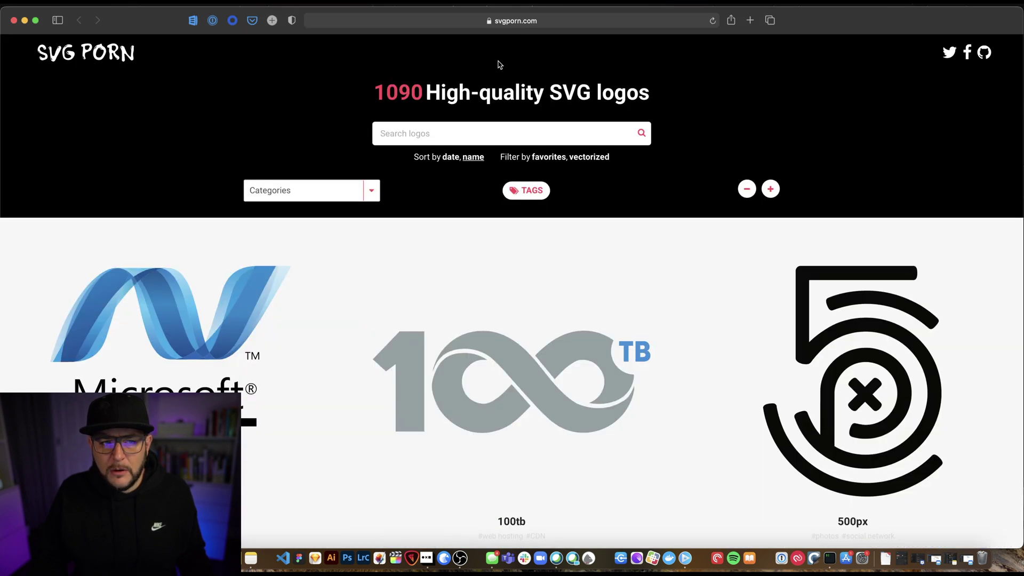
pyautogui.scroll(-3, 547, 155)
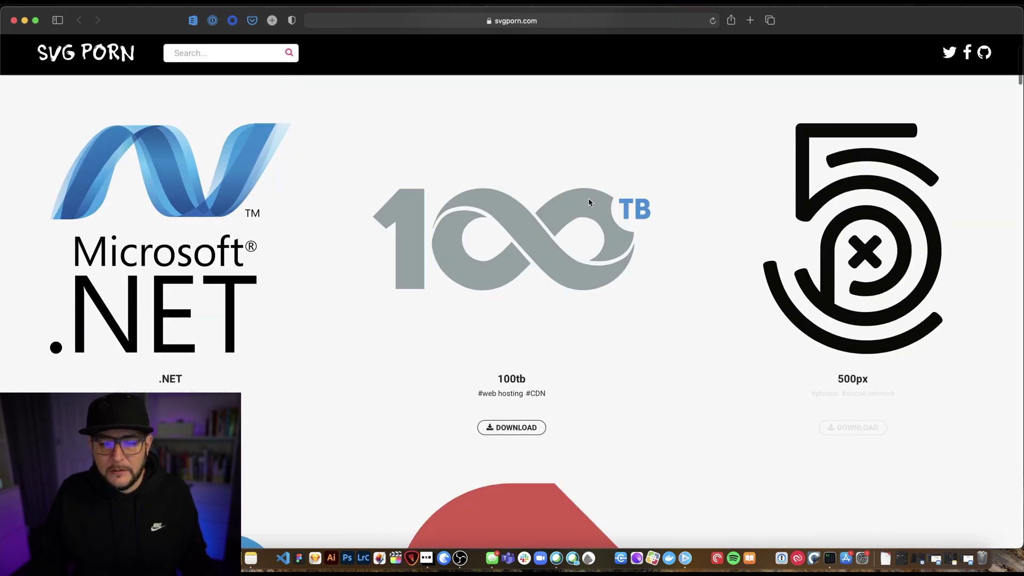
pyautogui.scroll(-3, 588, 199)
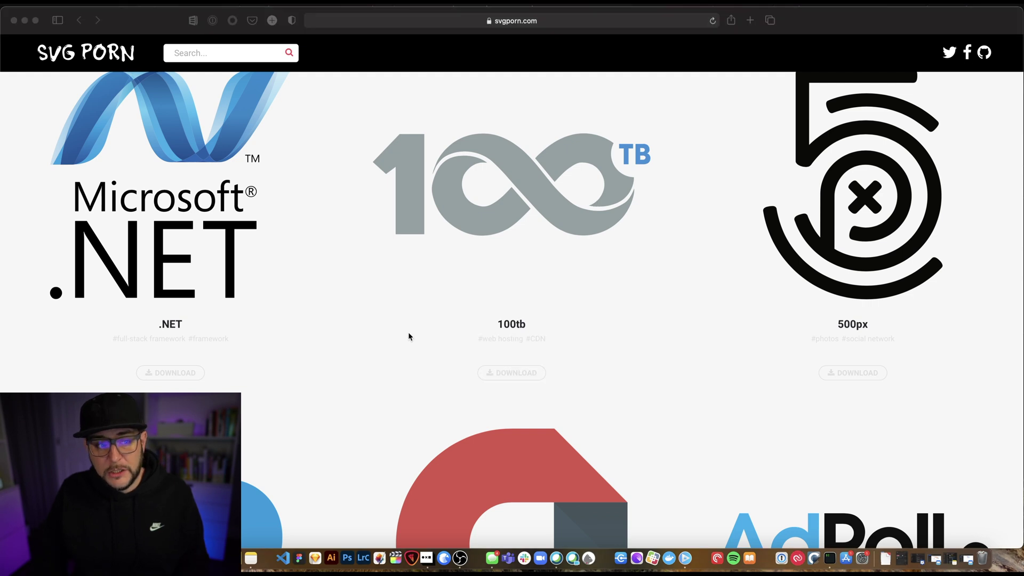
pyautogui.scroll(5, 408, 336)
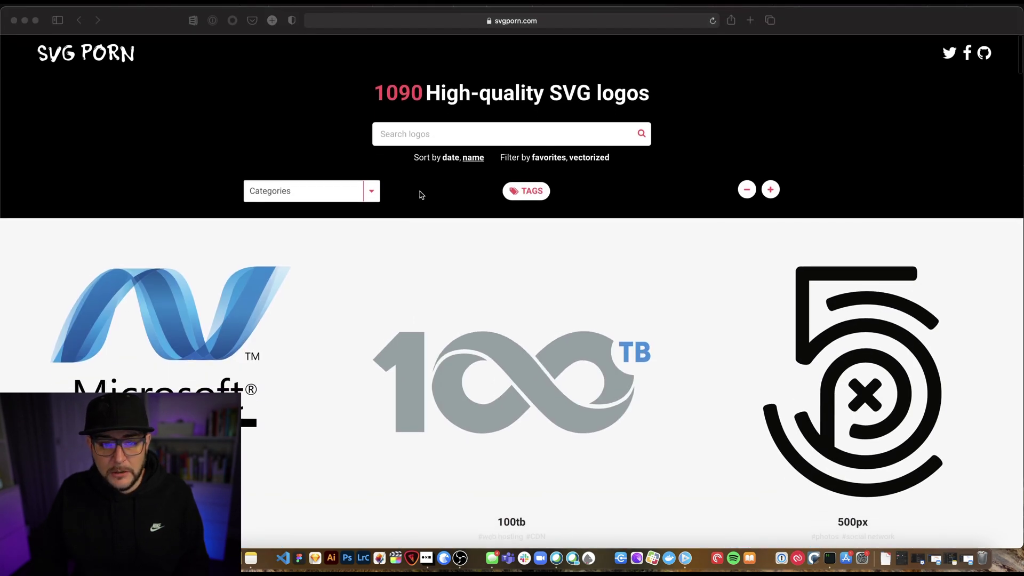
# - Search SVG Porn logos for 'ibm', view the IBM logo's raw SVG, then go back
pyautogui.click(423, 131)
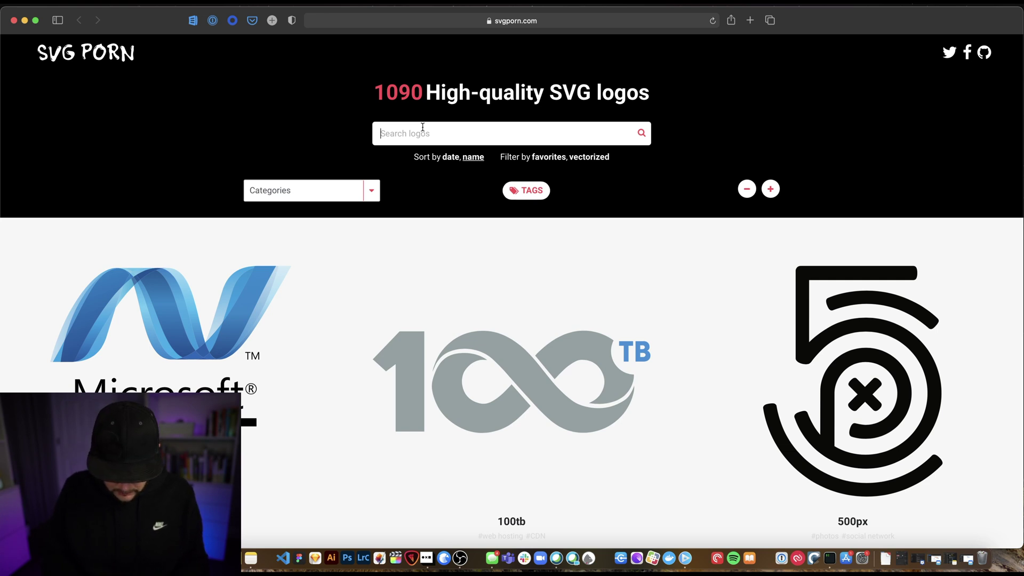
pyautogui.write('ibm')
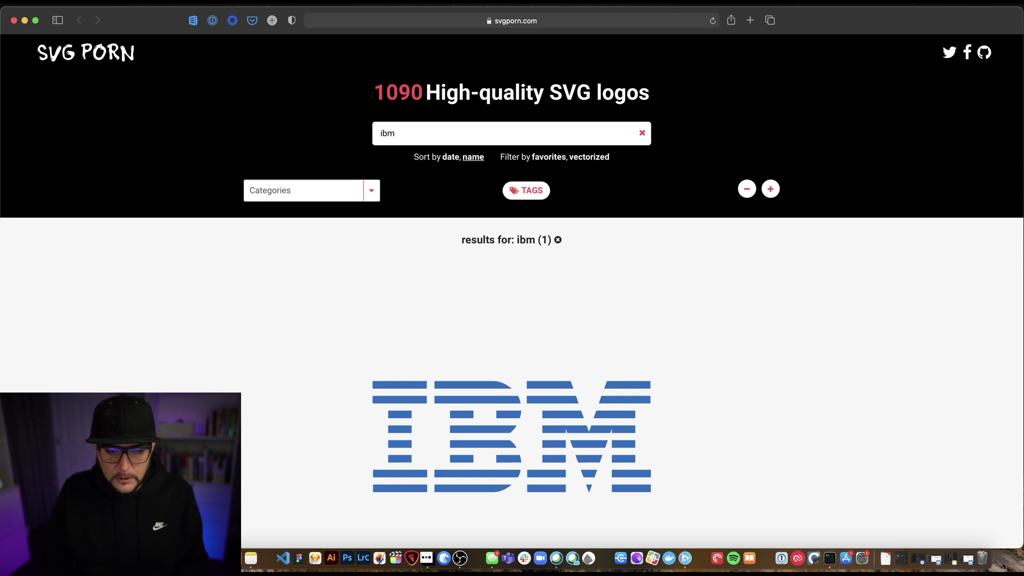
pyautogui.scroll(-5, 564, 293)
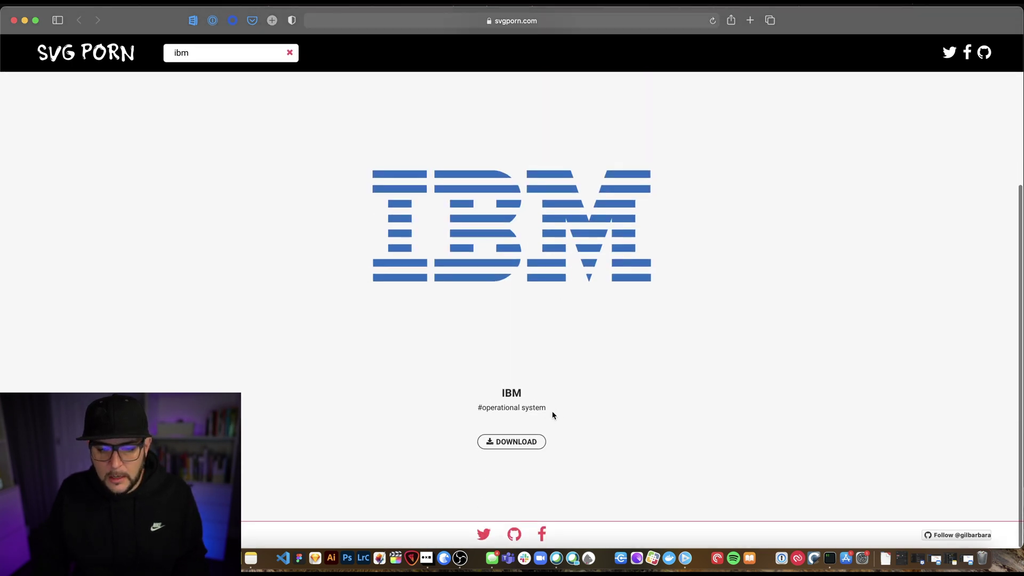
pyautogui.click(534, 446)
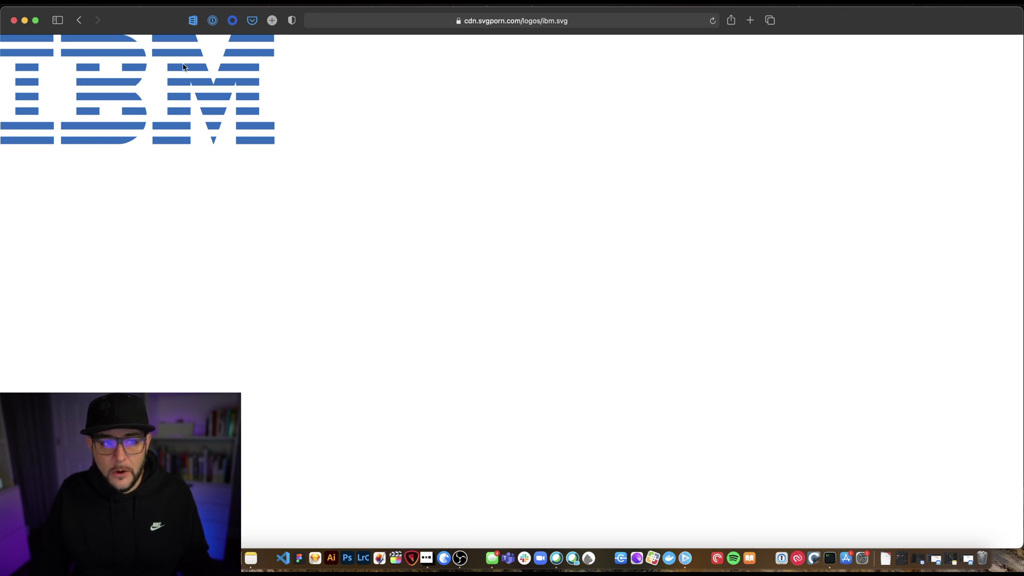
pyautogui.click(79, 20)
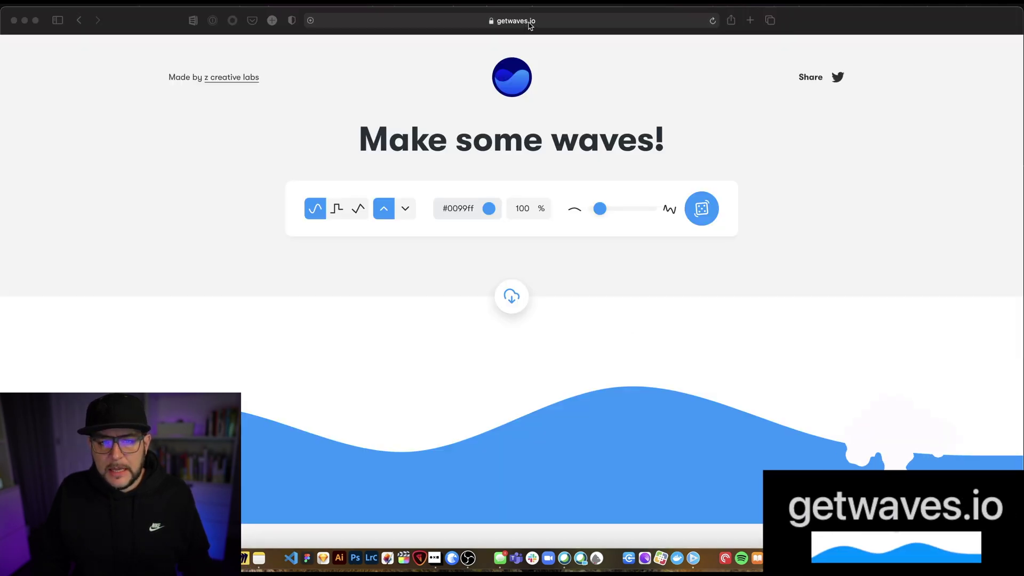
# - Increase the getwaves.io wave's complexity so it has more peaks
pyautogui.click(528, 20)
pyautogui.click(810, 137)
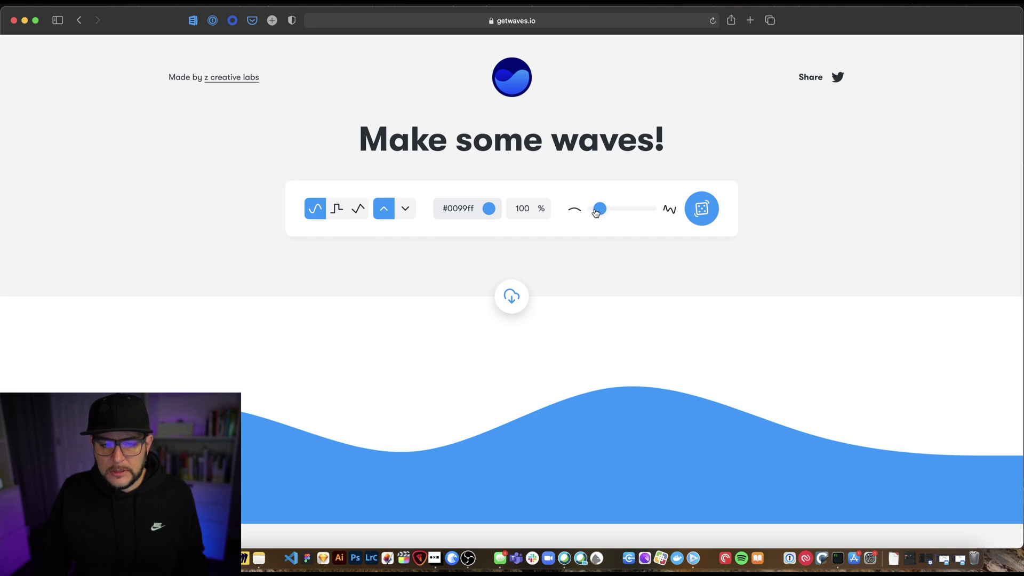
pyautogui.moveTo(596, 213); pyautogui.dragTo(617, 212)
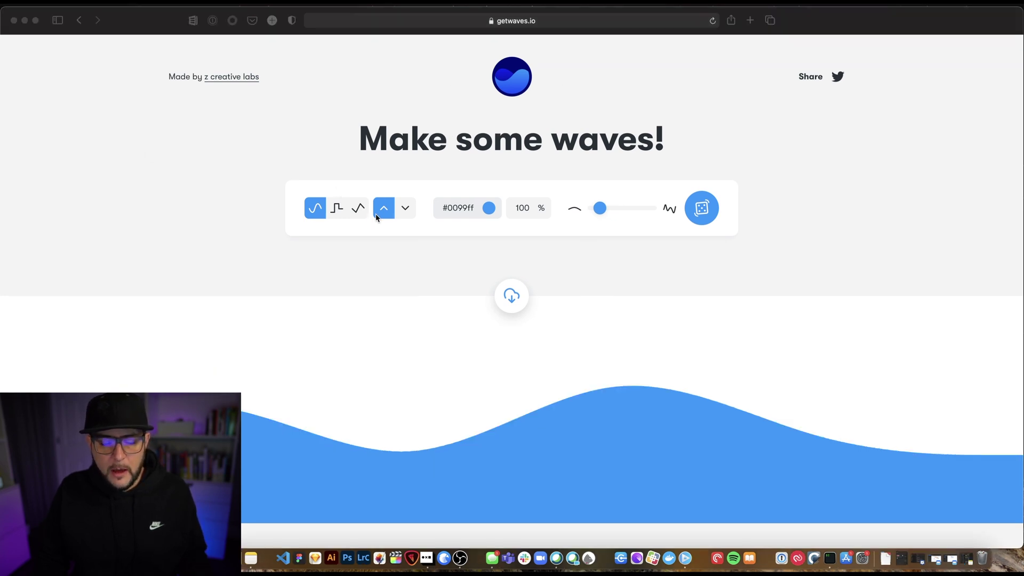
# - Try a many-stepped square wave, then switch to sharp triangular peaks hanging from the top
pyautogui.click(408, 172)
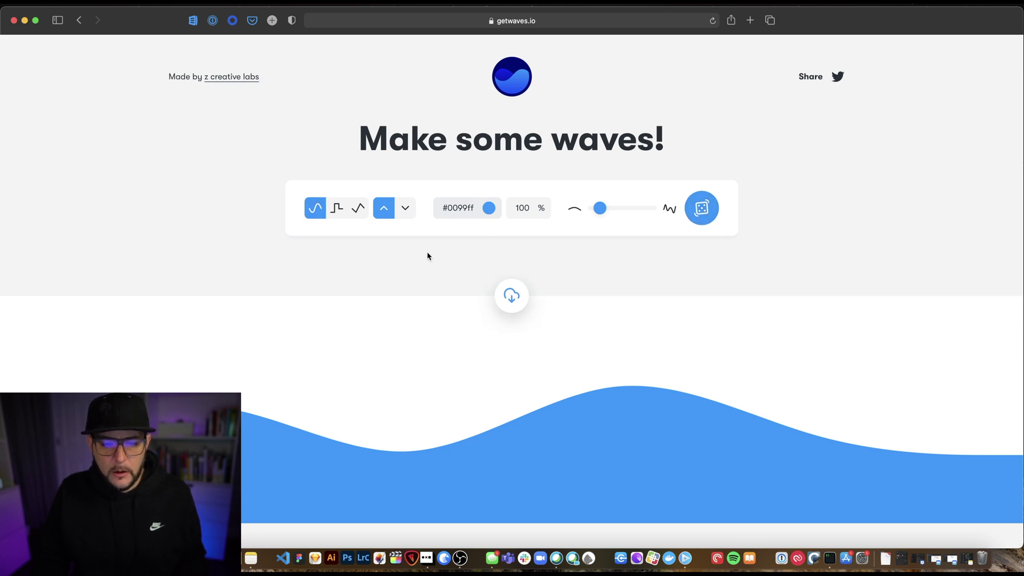
pyautogui.click(336, 212)
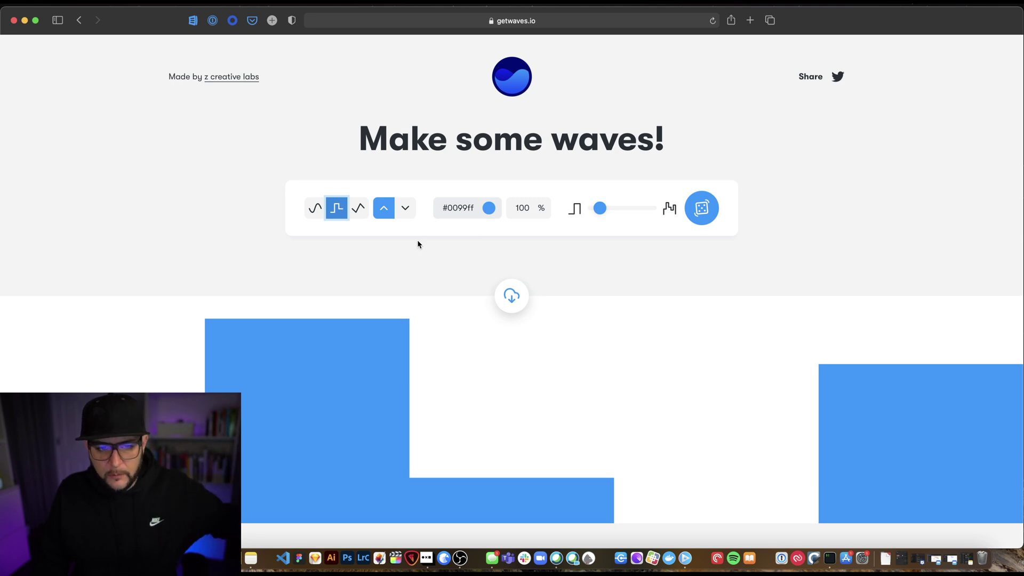
pyautogui.moveTo(601, 208); pyautogui.dragTo(628, 210)
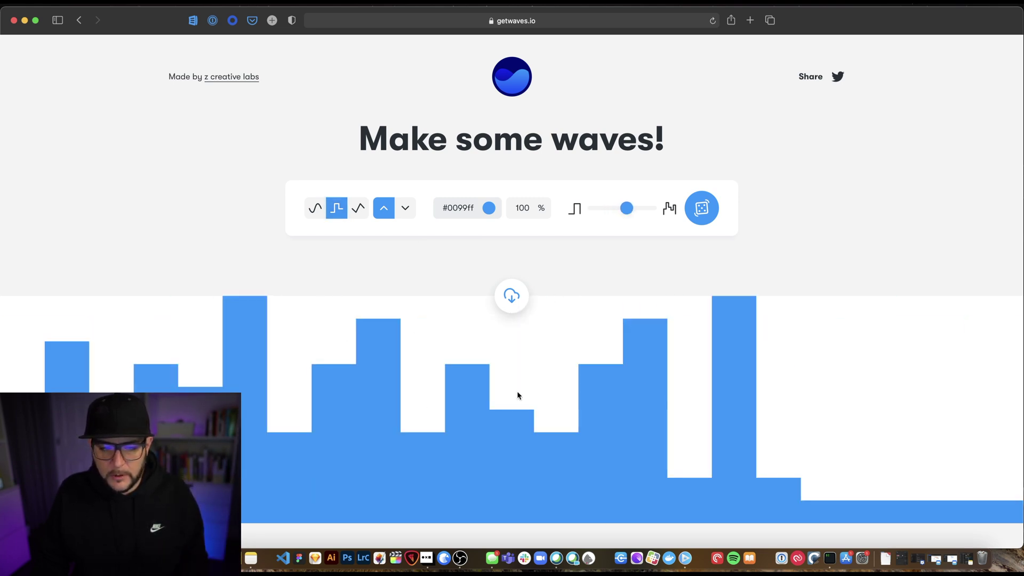
pyautogui.click(359, 209)
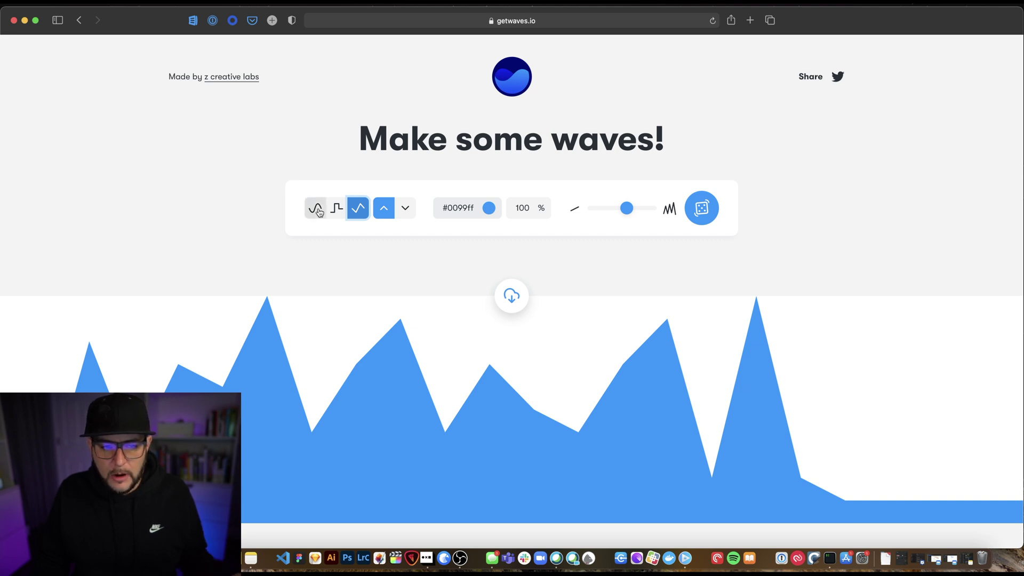
pyautogui.click(408, 209)
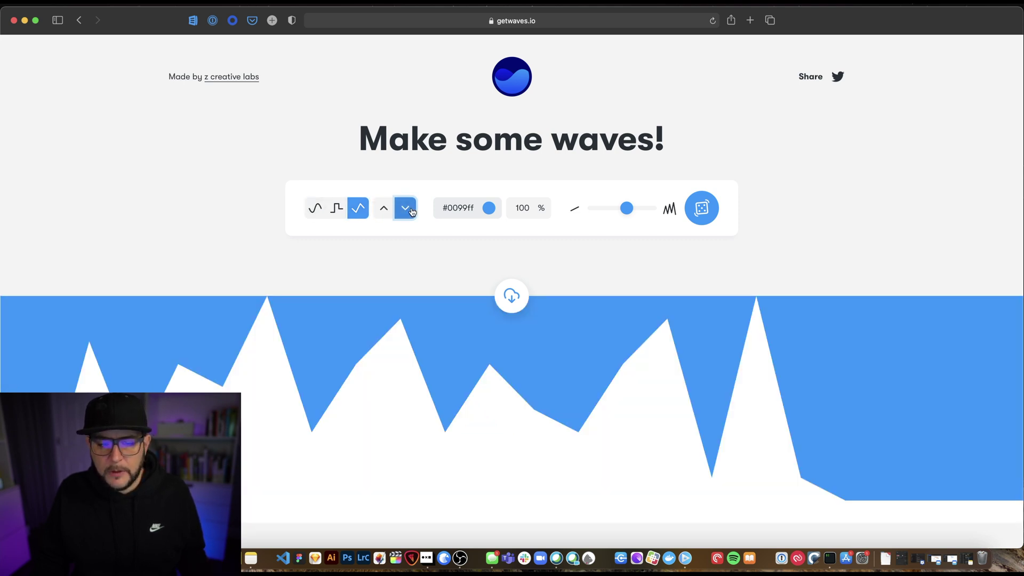
# - Colour the wave orange, #ff5500
pyautogui.click(467, 209)
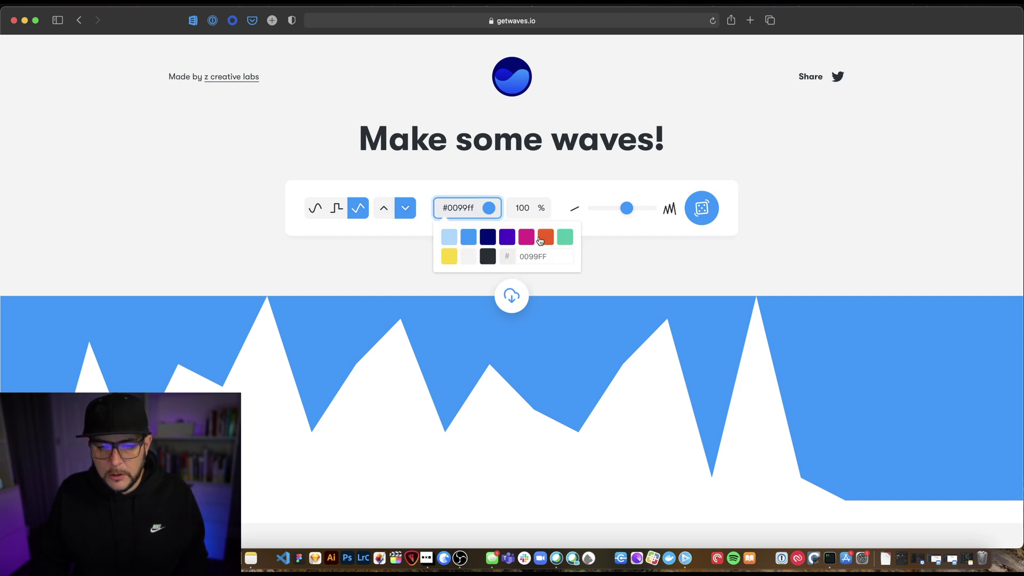
pyautogui.scroll(1, 525, 241)
pyautogui.click(530, 241)
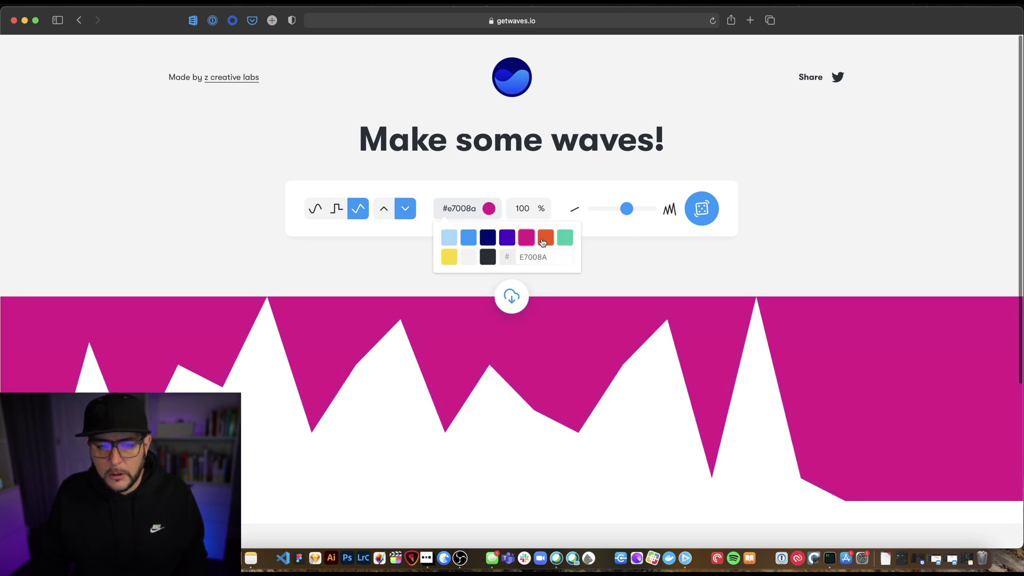
pyautogui.click(544, 241)
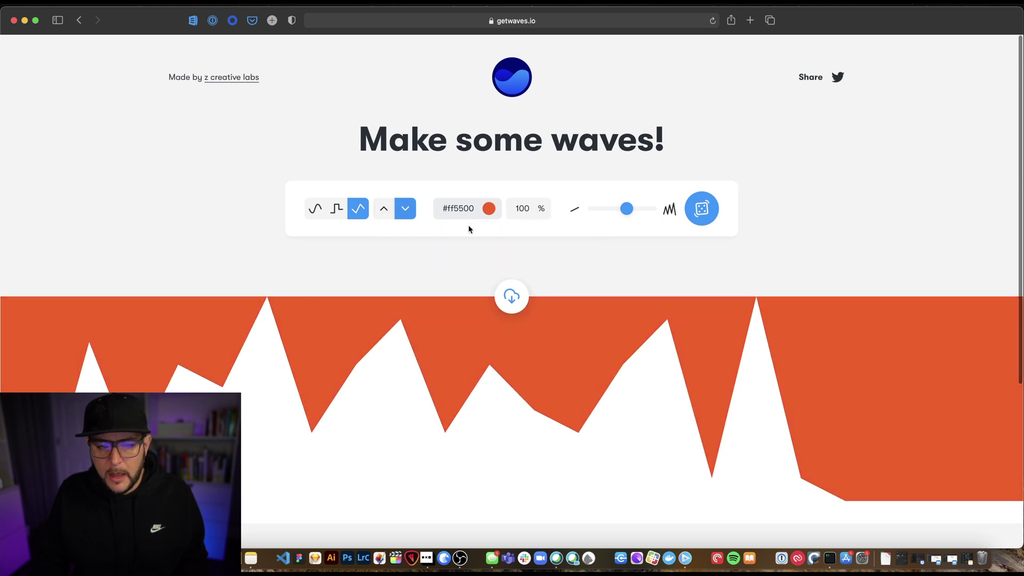
# - Flip the wave back to rise from the bottom and set its opacity to 50%
pyautogui.click(384, 209)
pyautogui.click(484, 208)
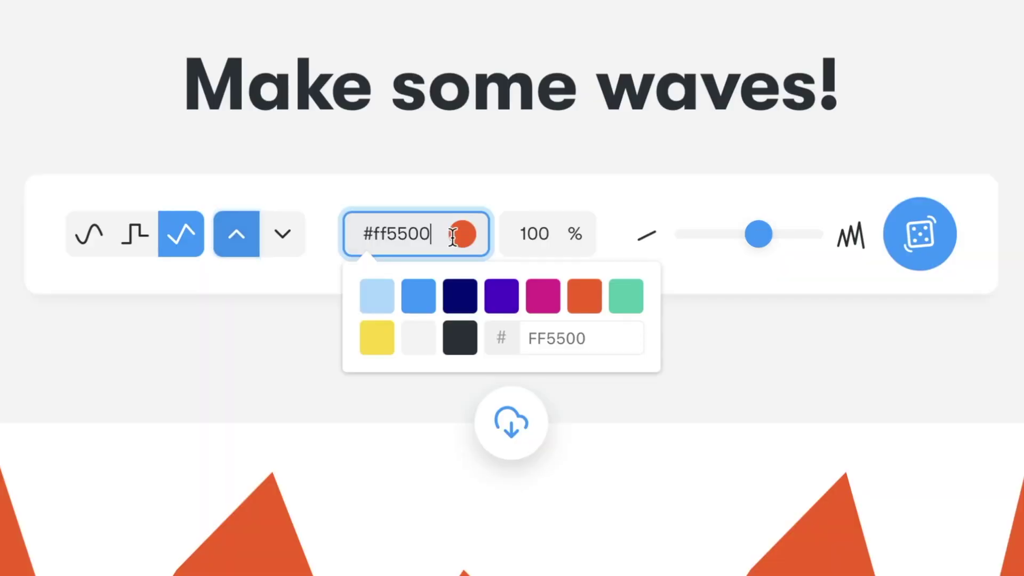
pyautogui.doubleClick(576, 338)
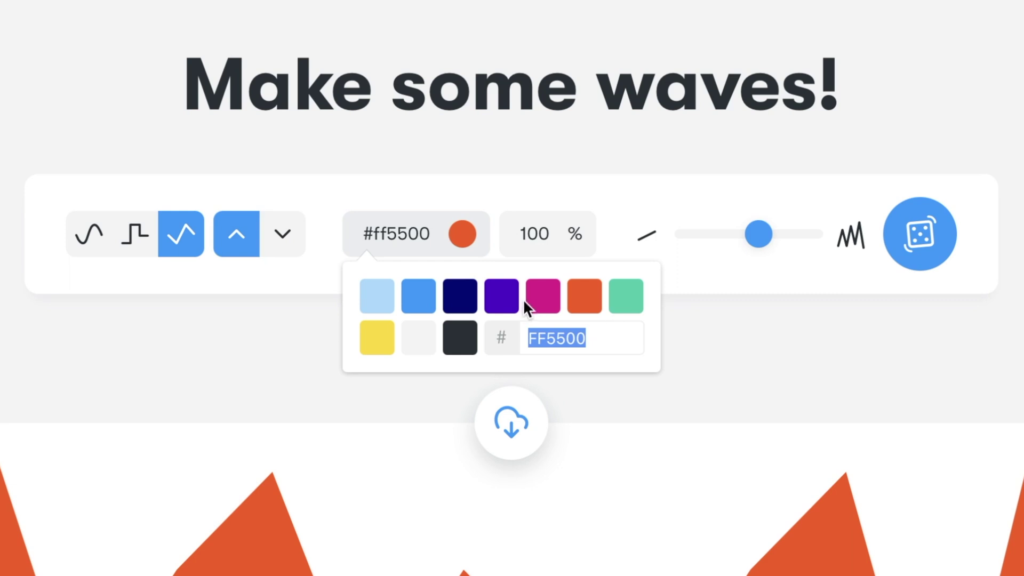
pyautogui.doubleClick(522, 233)
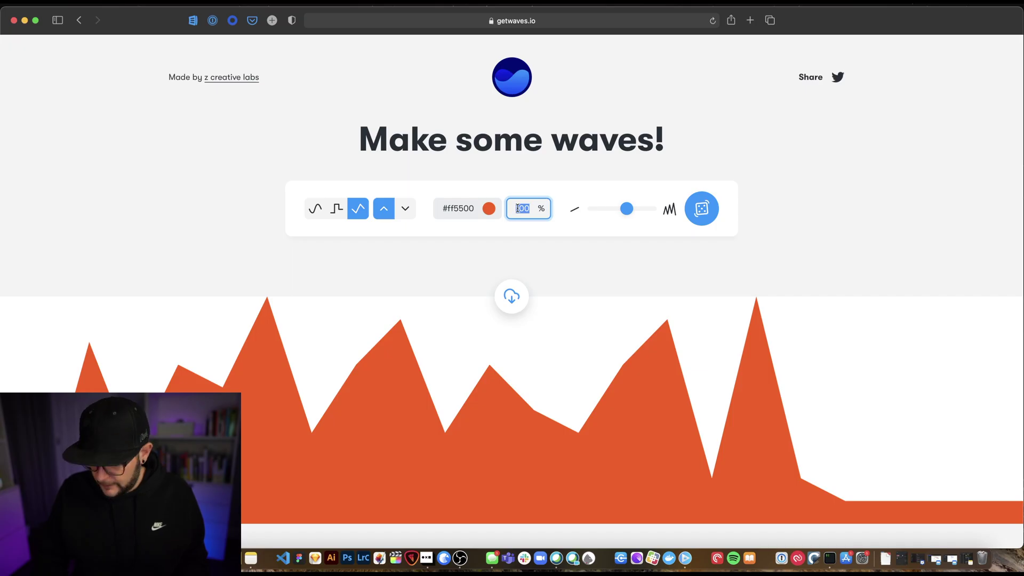
pyautogui.write('80')
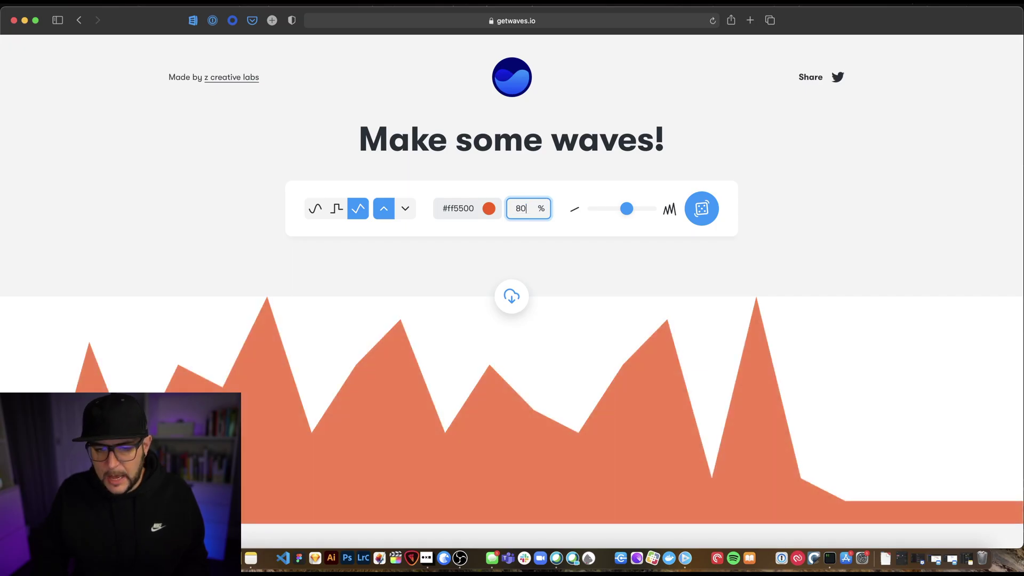
pyautogui.doubleClick(524, 208)
pyautogui.write('50')
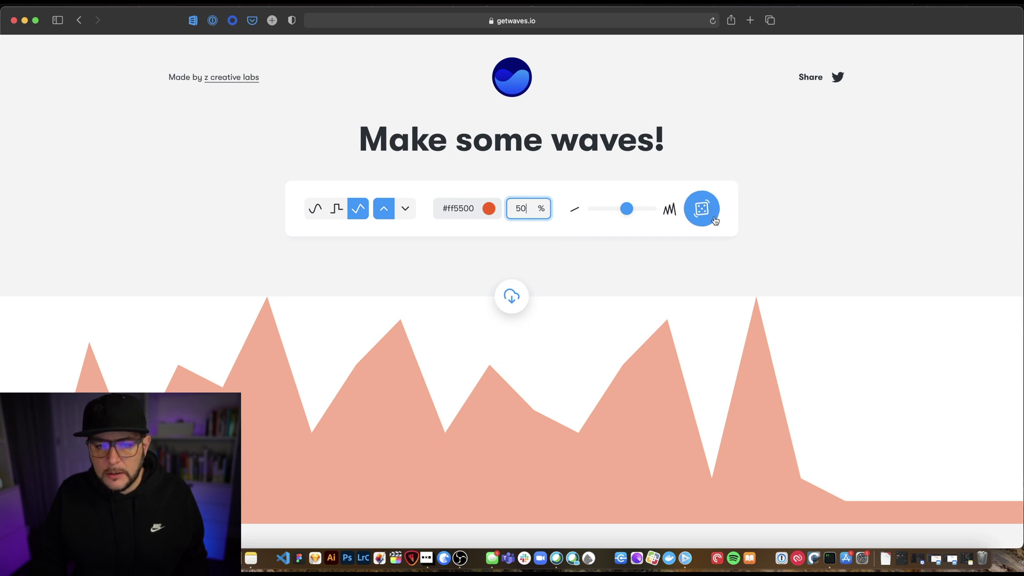
# - Adjust the complexity, randomize the wave shape six times, and select its SVG download code
pyautogui.moveTo(626, 209); pyautogui.dragTo(647, 212)
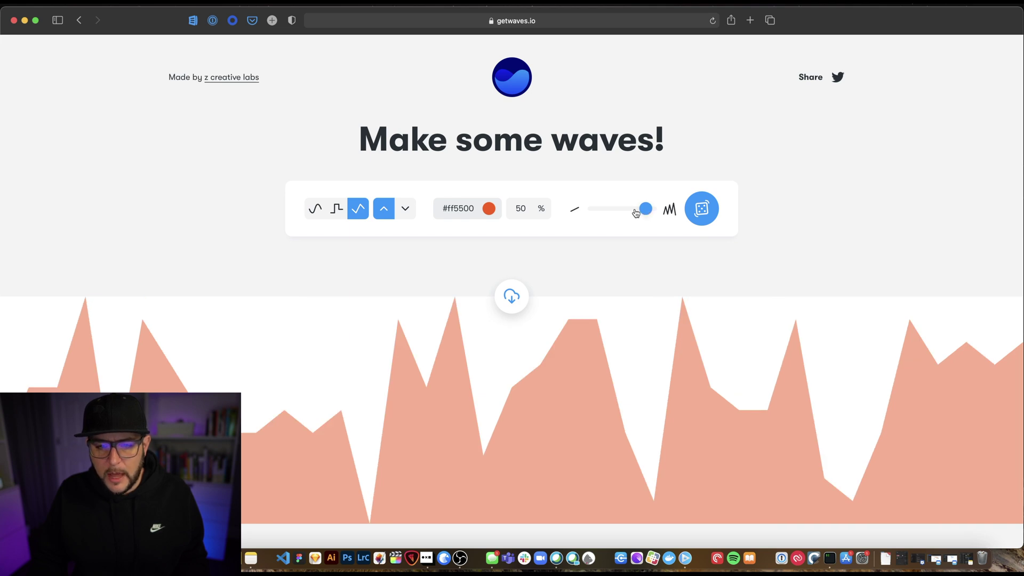
pyautogui.click(702, 213)
pyautogui.click(702, 212)
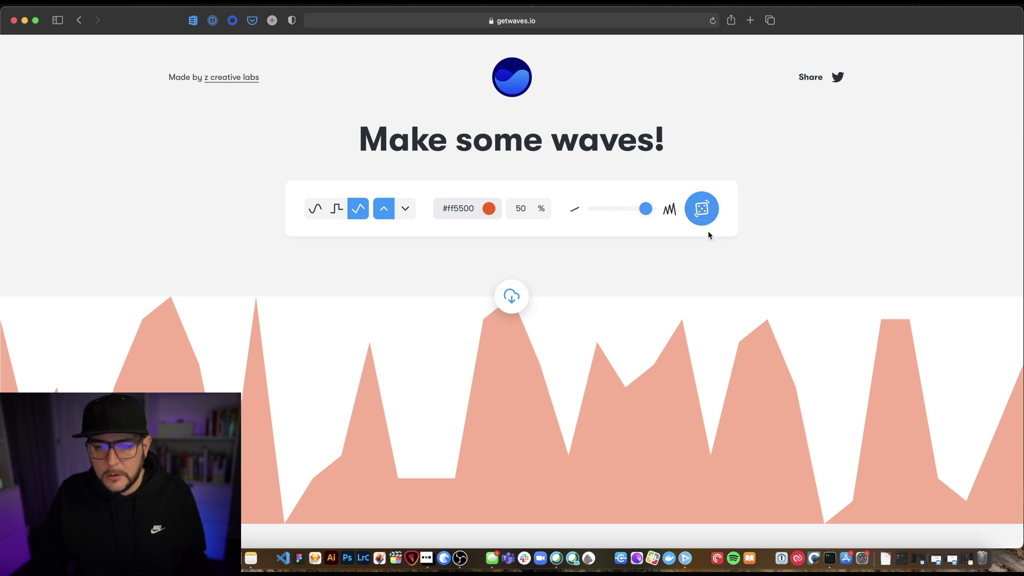
pyautogui.click(703, 210)
pyautogui.click(703, 211)
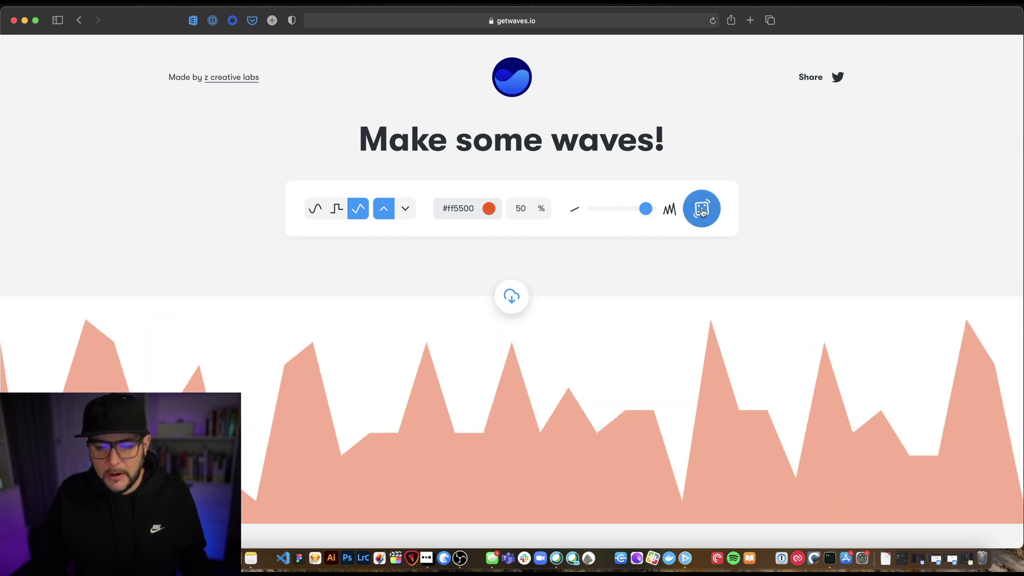
pyautogui.click(703, 211)
pyautogui.click(703, 211)
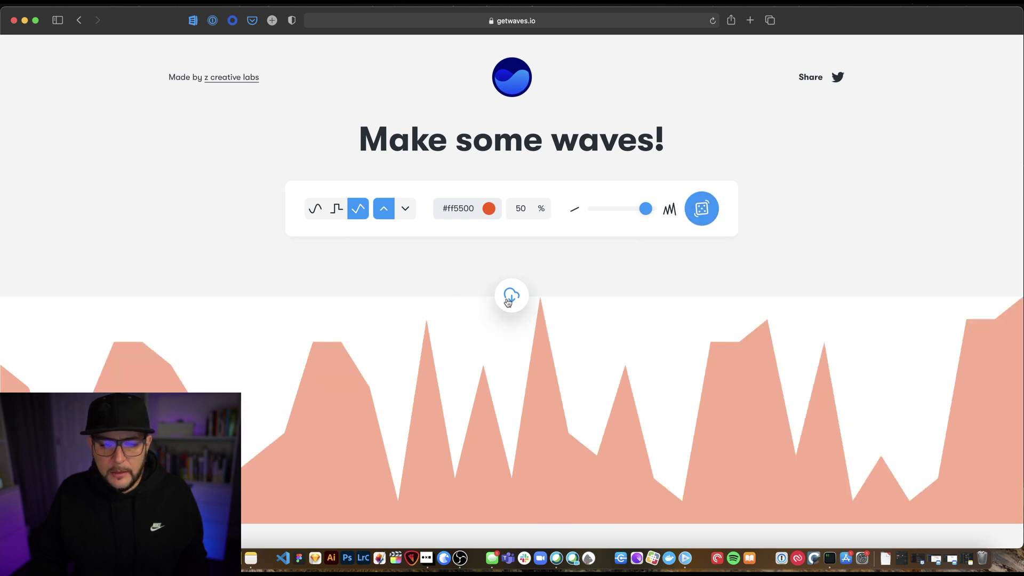
pyautogui.click(511, 297)
pyautogui.moveTo(496, 303); pyautogui.dragTo(184, 251)
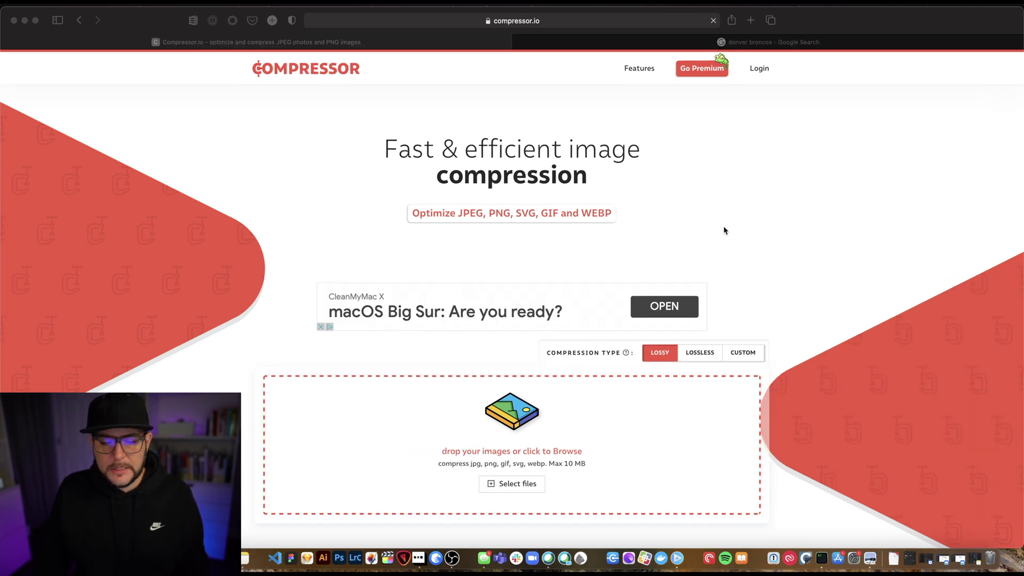
# - Drag the Denver Broncos photo out of the image results, then return to Compressor.io
pyautogui.click(683, 43)
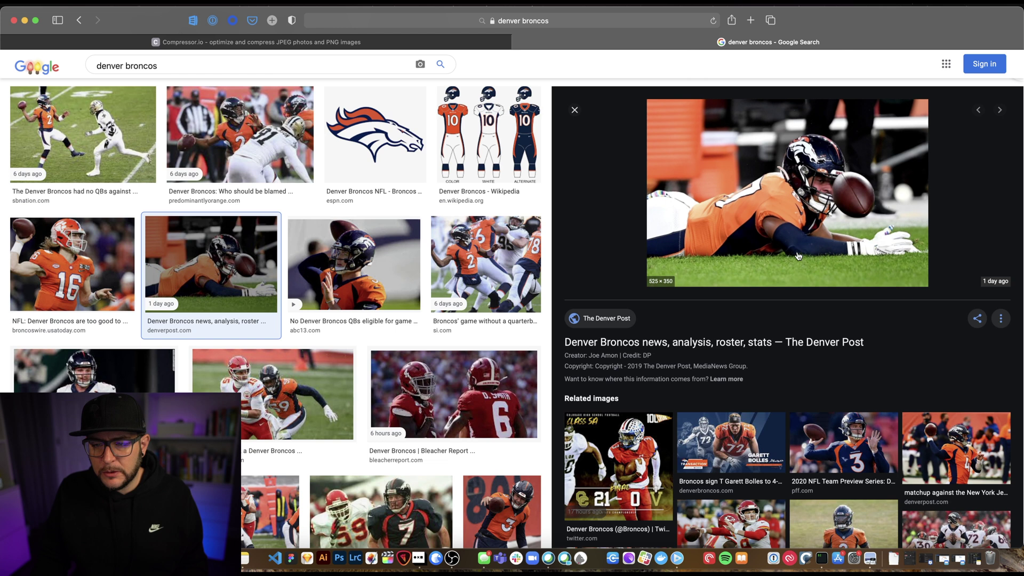
pyautogui.moveTo(798, 256); pyautogui.dragTo(770, 365)
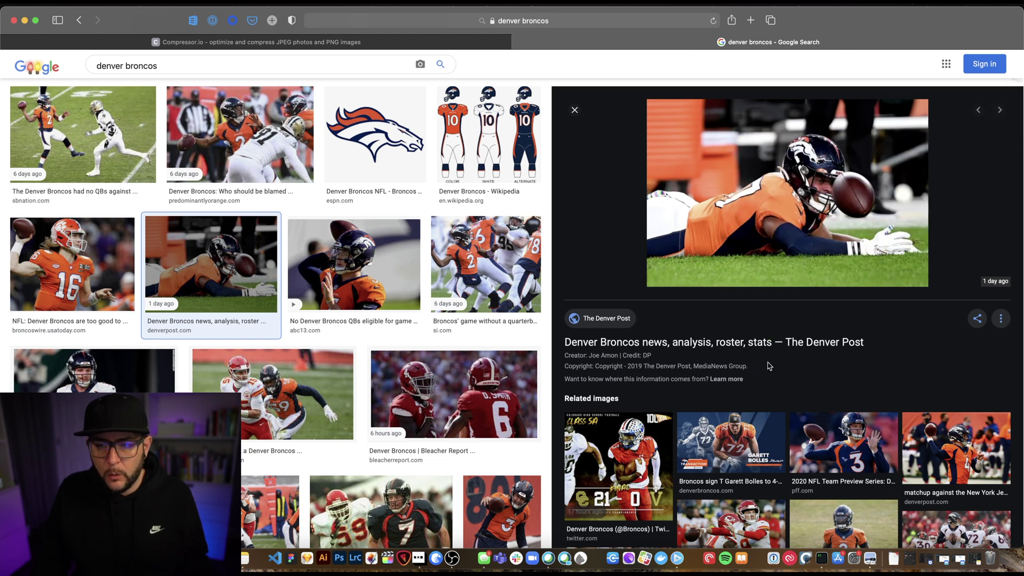
pyautogui.click(438, 43)
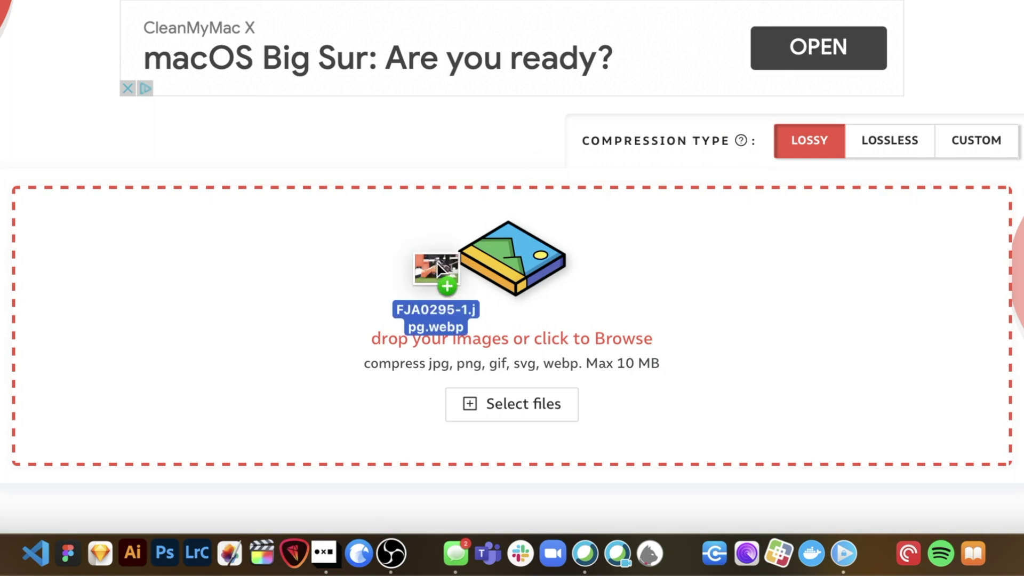
# - Drop FJA0295-1.jpg.webp in and review the 78 KB to 19KB, 74% saved result
pyautogui.moveTo(477, 423); pyautogui.dragTo(573, 428)
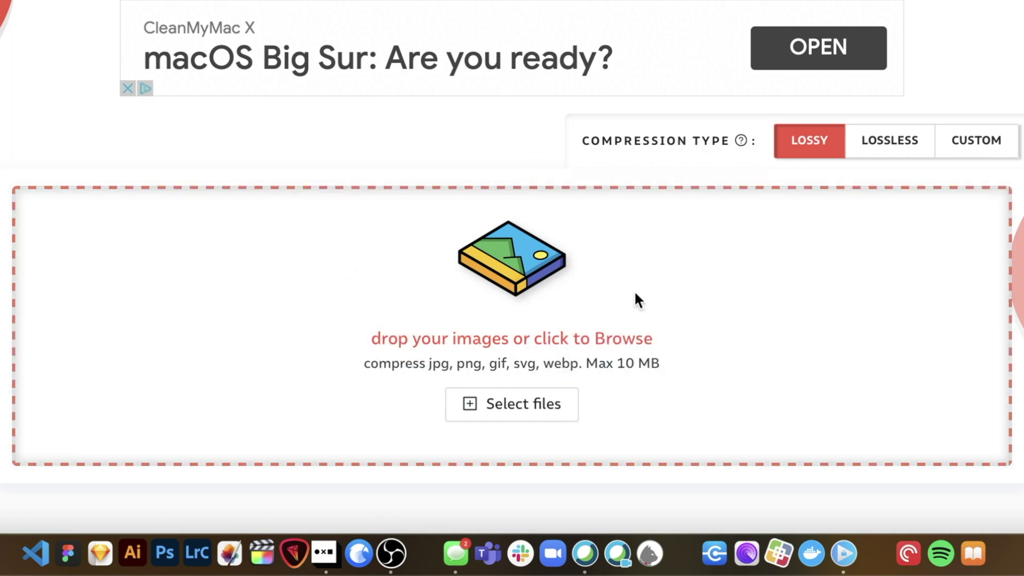
pyautogui.moveTo(508, 387); pyautogui.dragTo(555, 390)
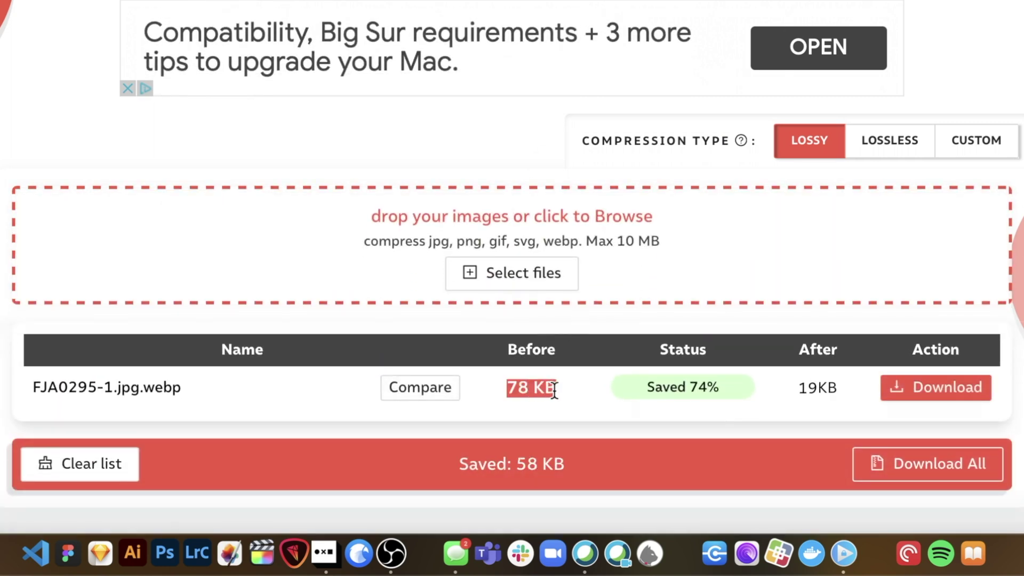
pyautogui.moveTo(718, 387); pyautogui.dragTo(647, 391)
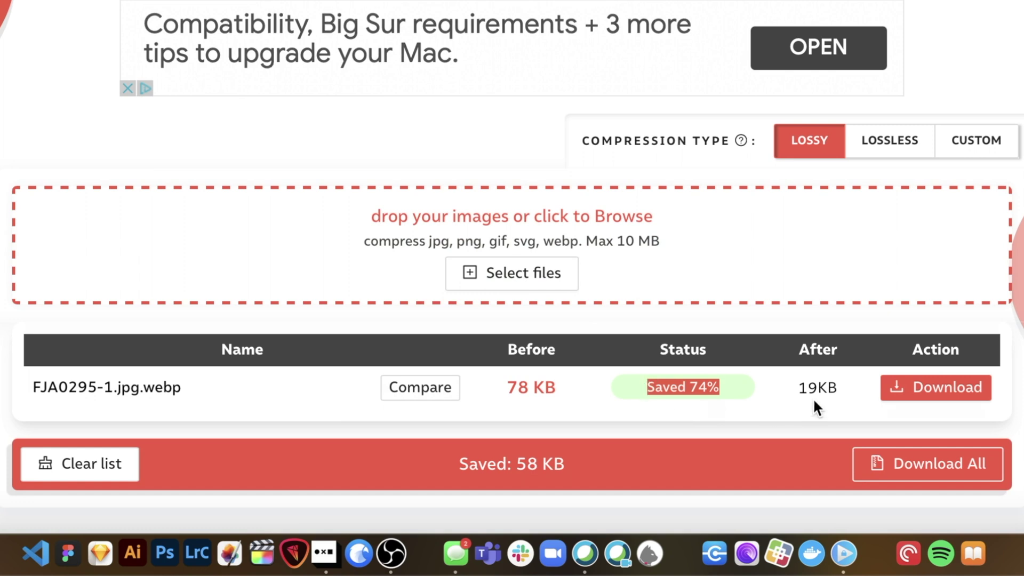
pyautogui.moveTo(837, 388); pyautogui.dragTo(795, 389)
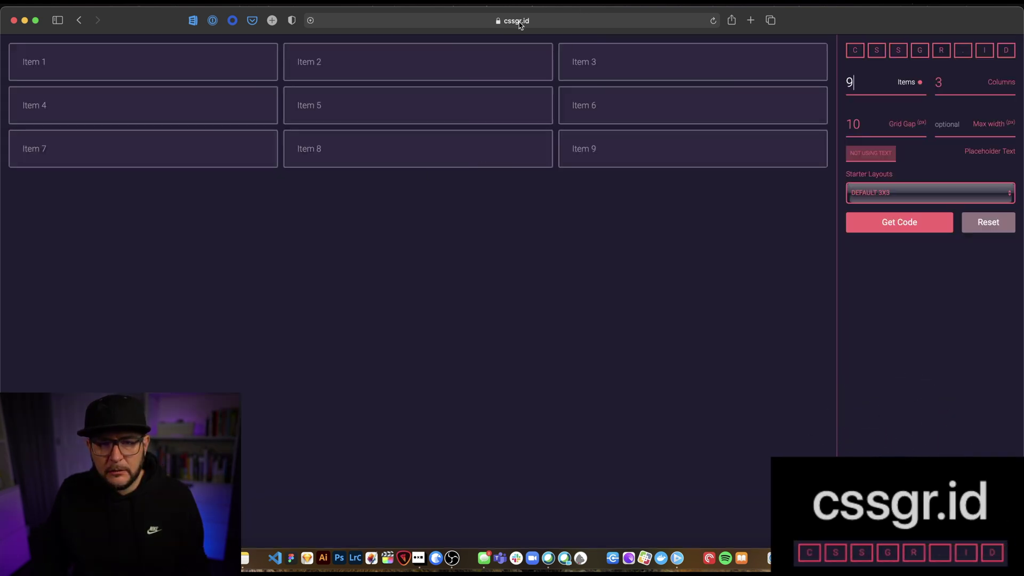
# - Load cssgr.id, dismiss the creator's Twitter follow prompt, and return to the grid tab
pyautogui.click(533, 22)
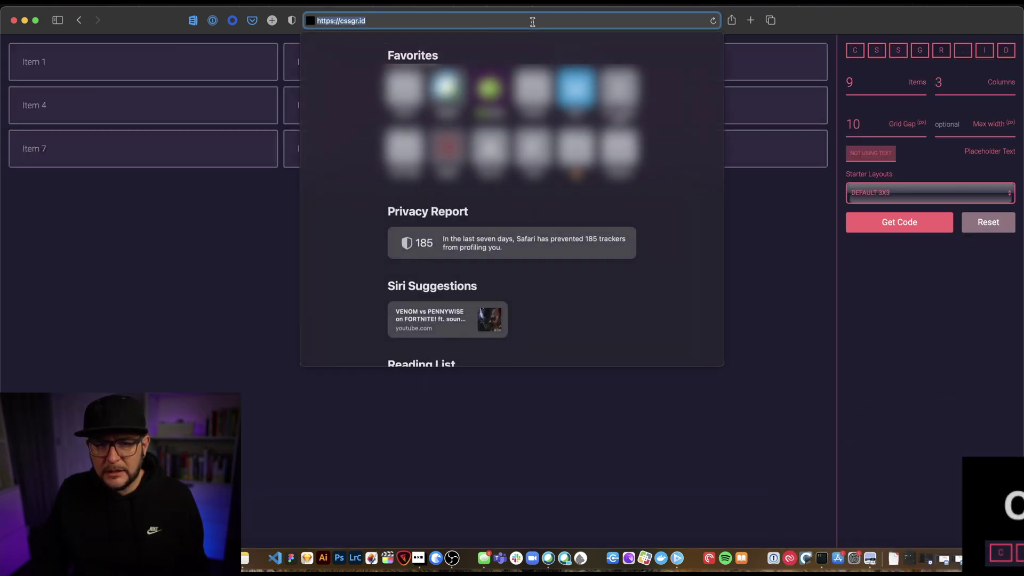
pyautogui.click(424, 20)
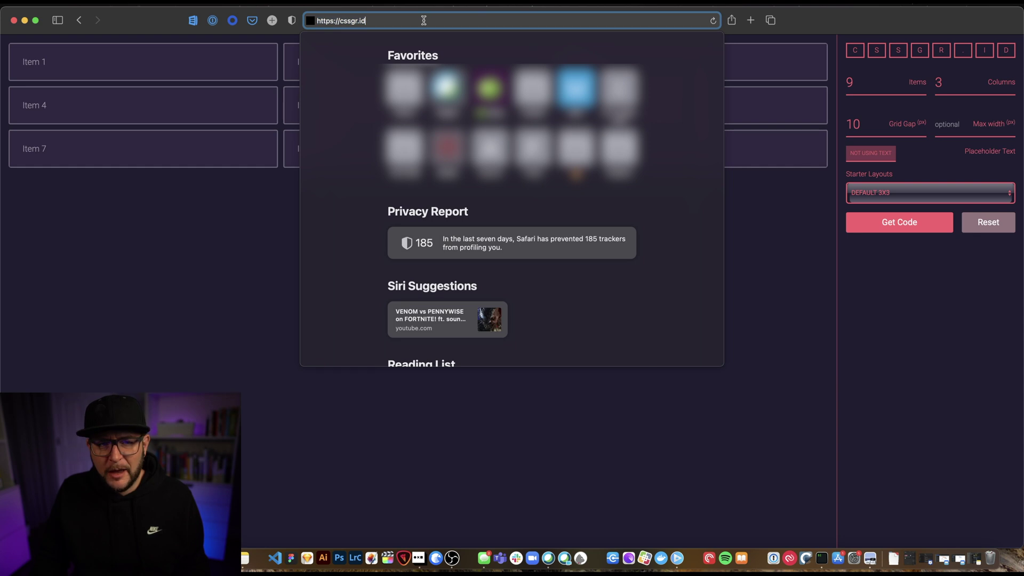
pyautogui.tripleClick(358, 23)
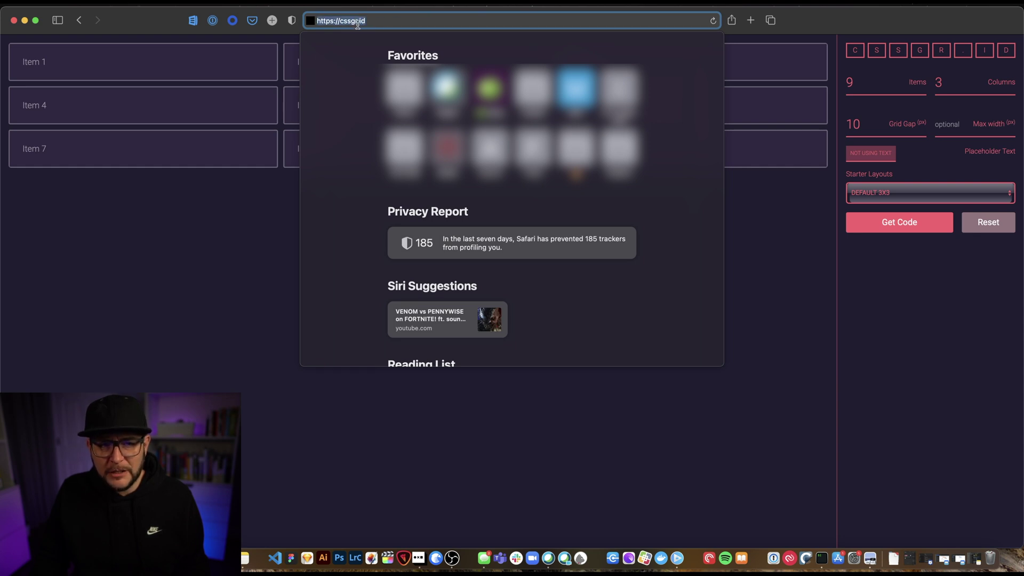
pyautogui.click(357, 23)
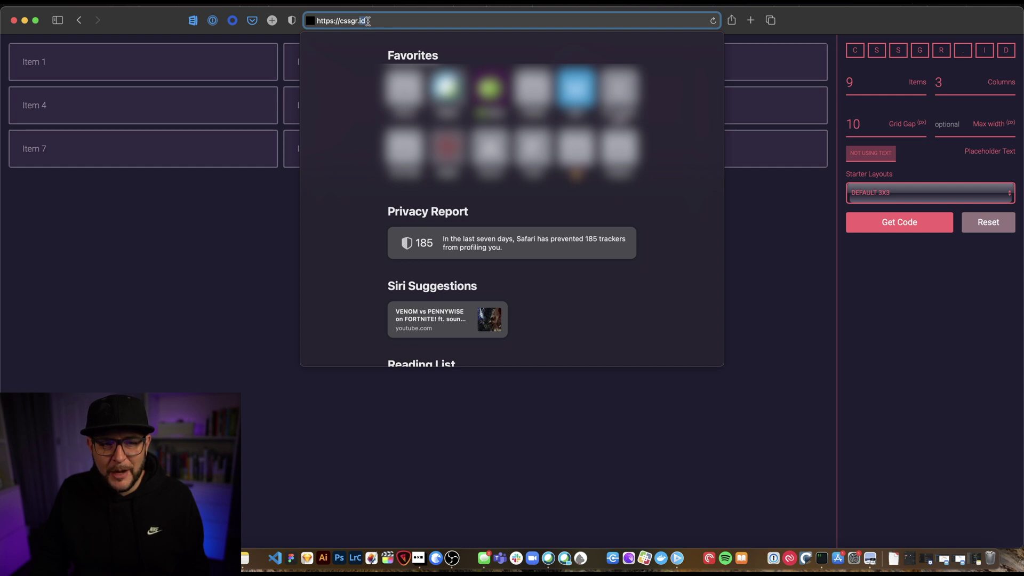
pyautogui.press('Return')
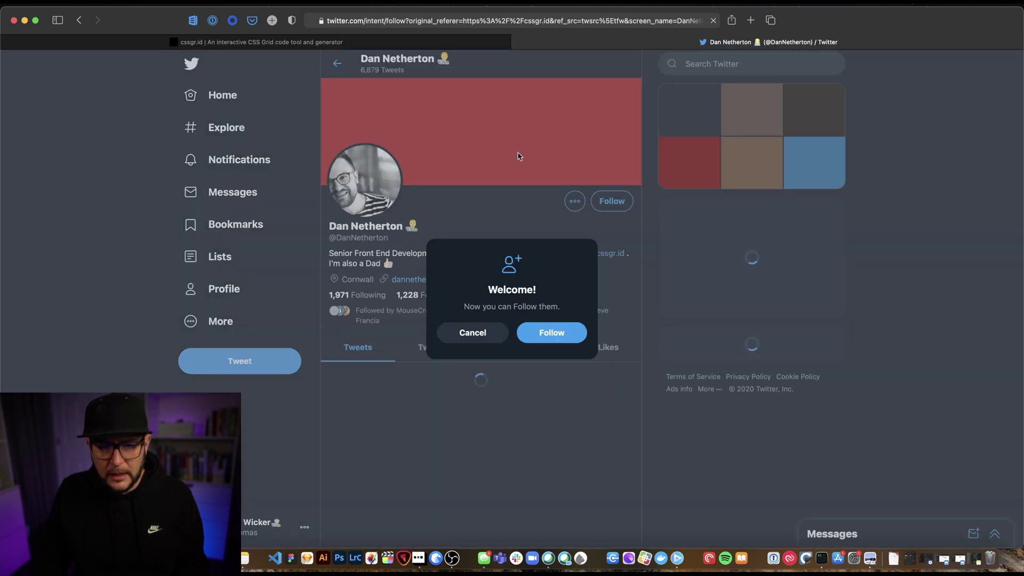
pyautogui.click(473, 333)
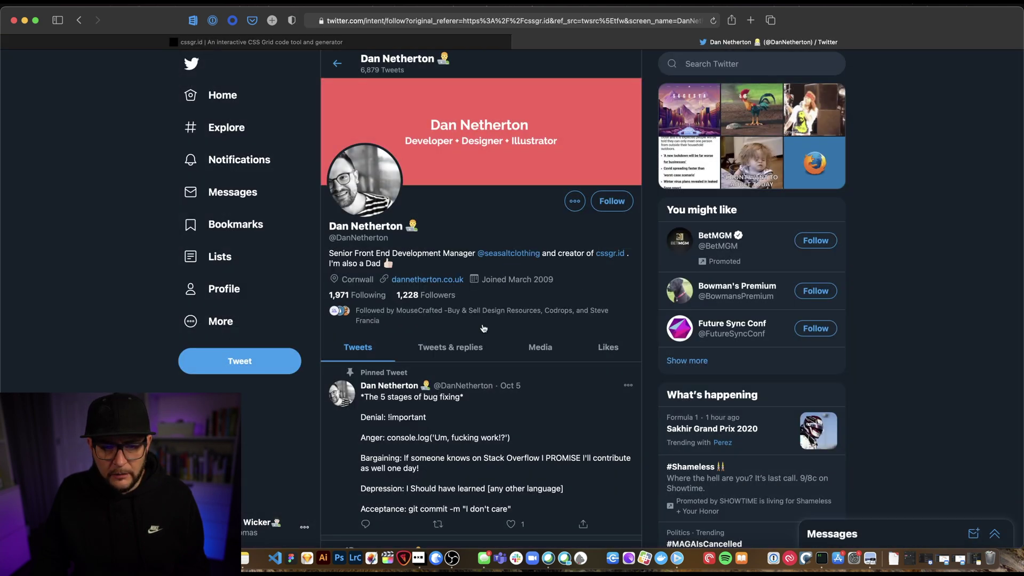
pyautogui.click(447, 41)
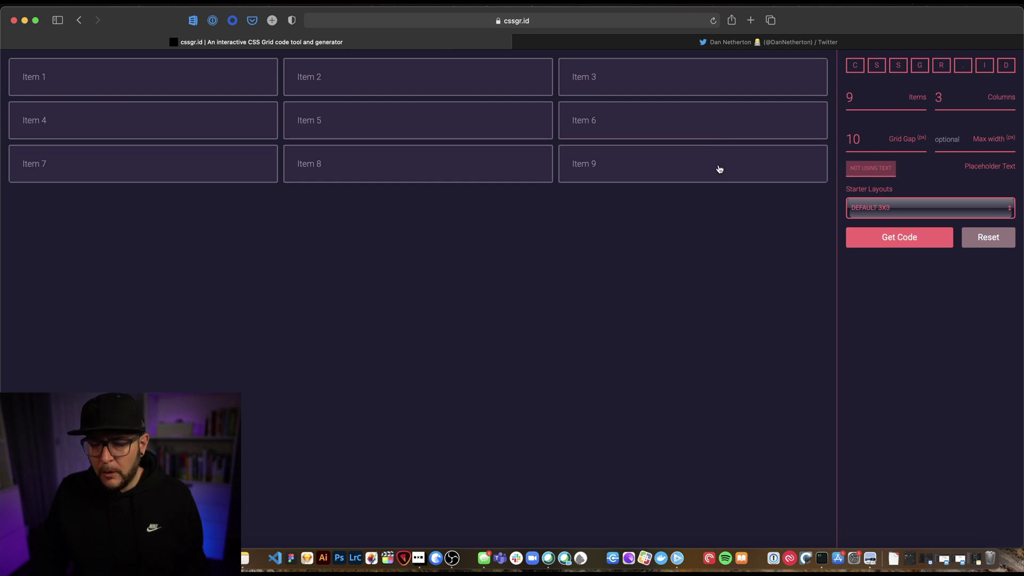
# - Set 12 items, 12 columns and a 5px gap, then apply the GALLERY starter layout
pyautogui.doubleClick(880, 99)
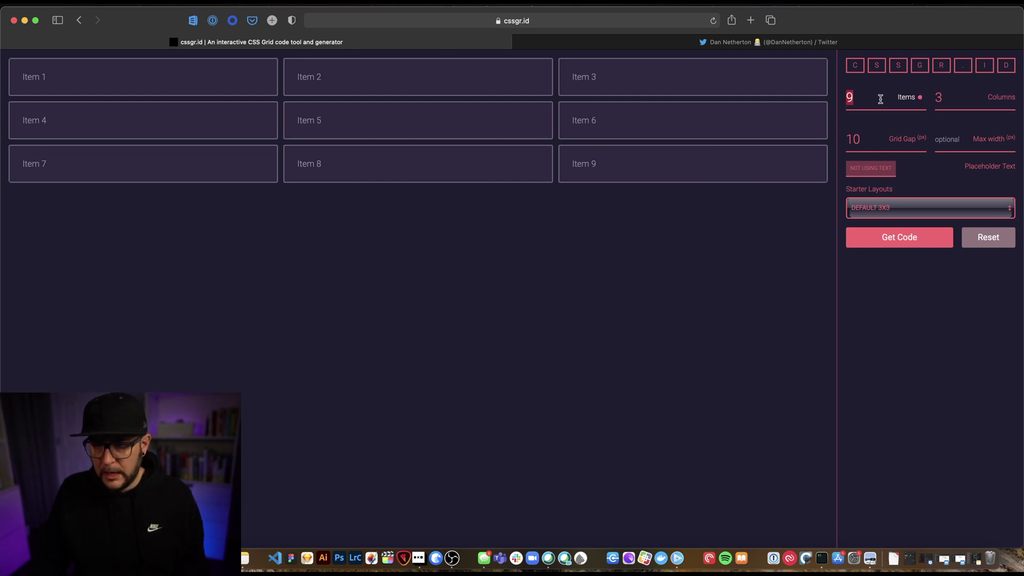
pyautogui.write('12')
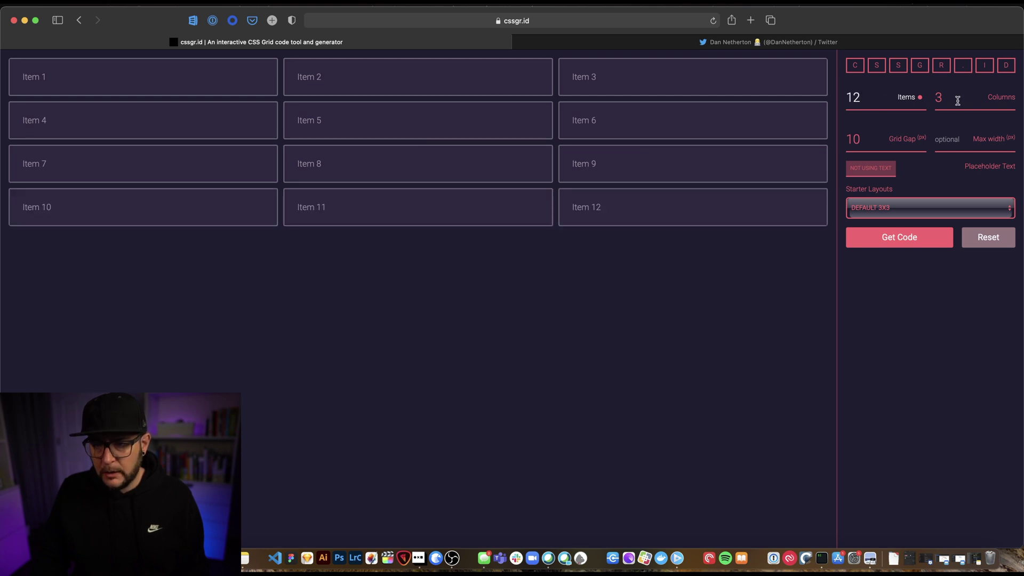
pyautogui.doubleClick(958, 100)
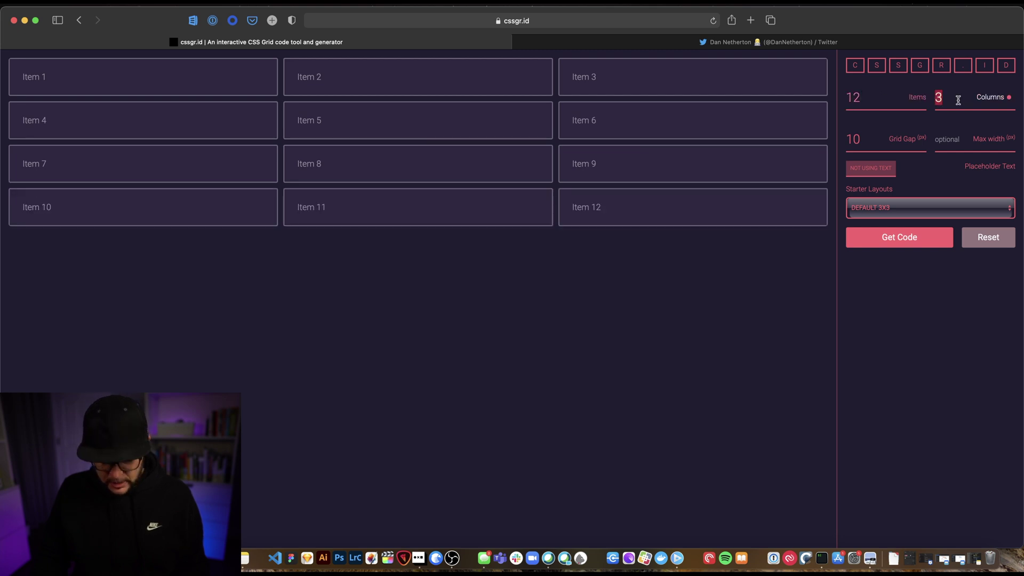
pyautogui.write('12')
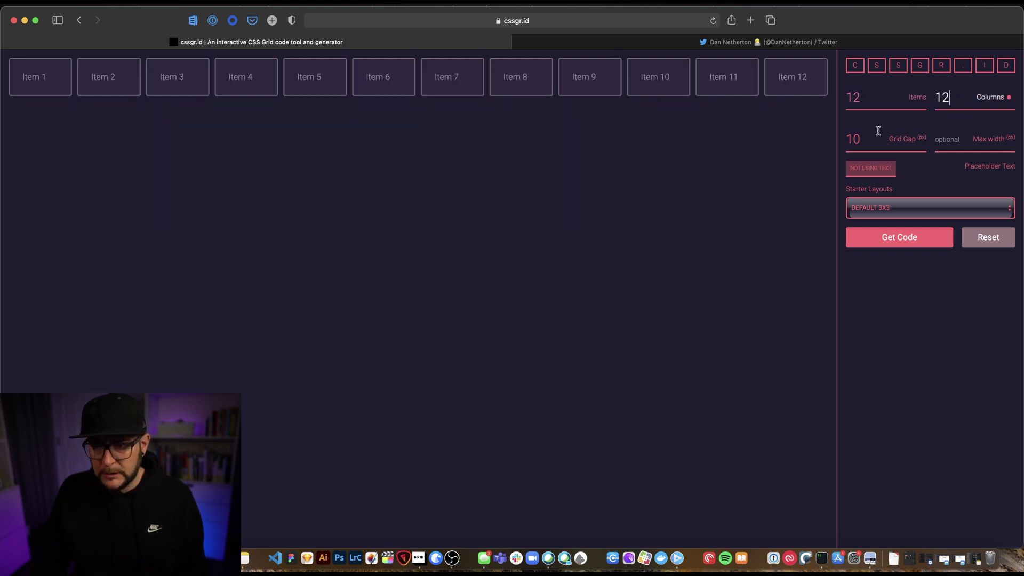
pyautogui.doubleClick(867, 143)
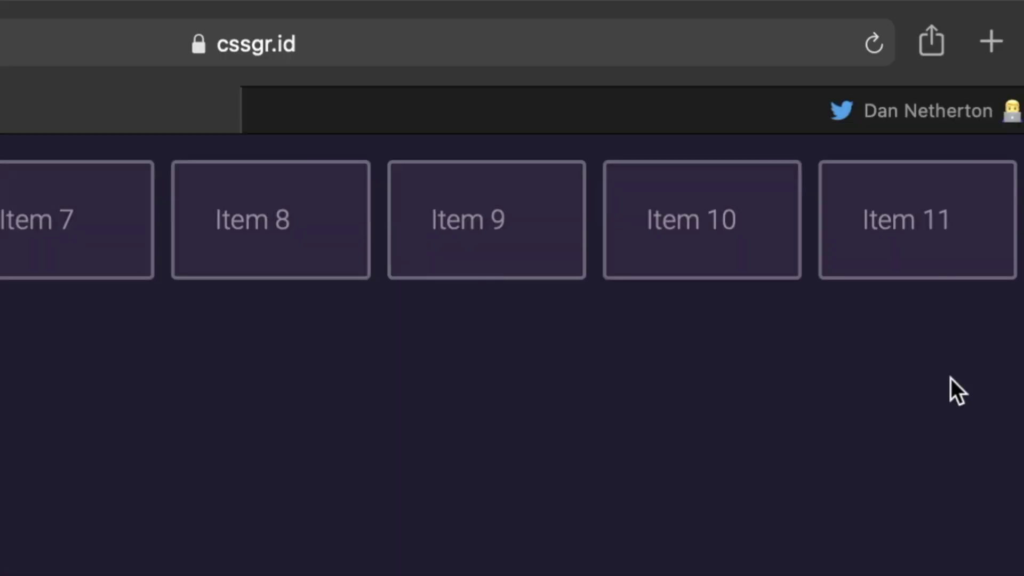
pyautogui.write('5')
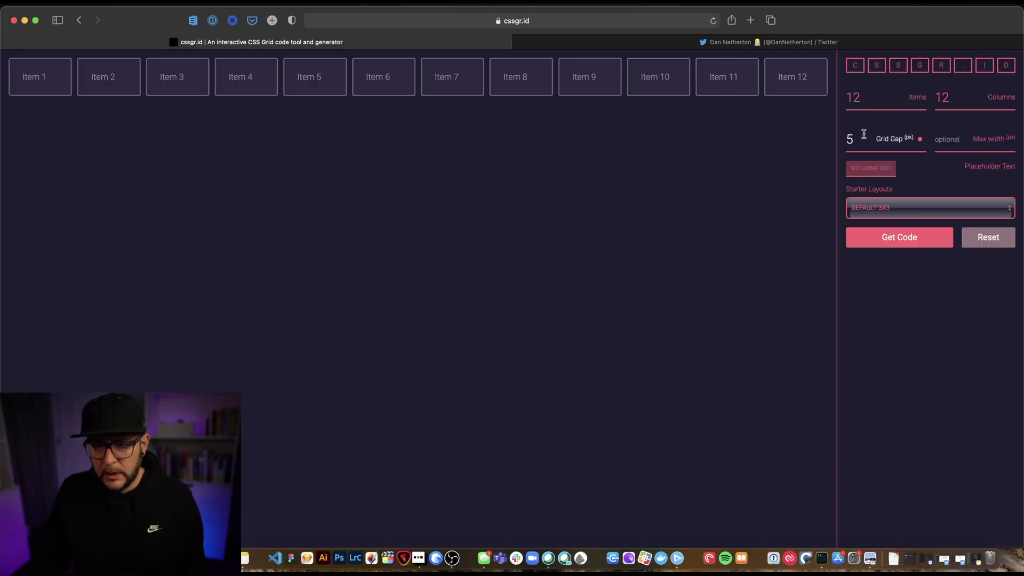
pyautogui.press('Tab')
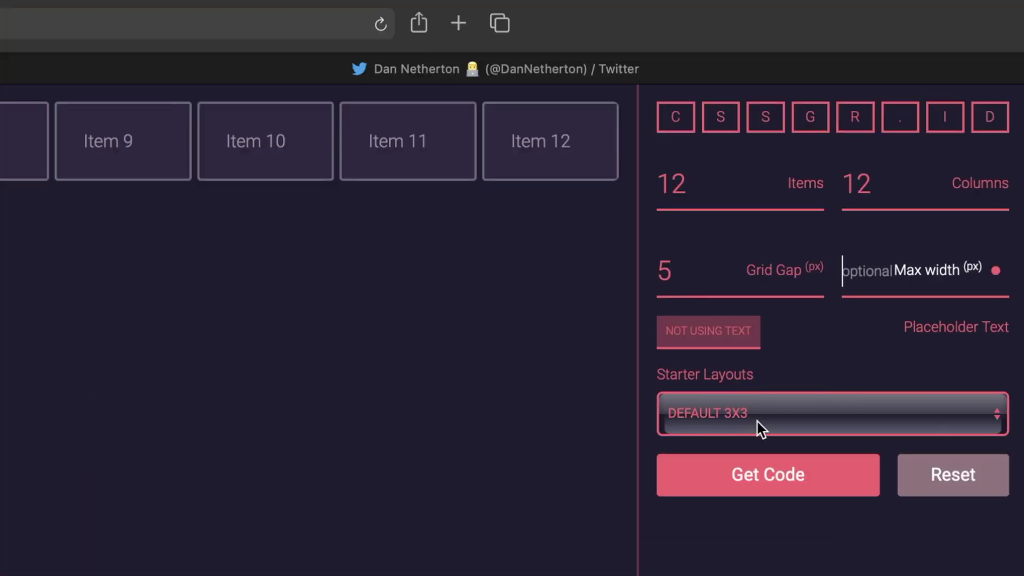
pyautogui.click(757, 422)
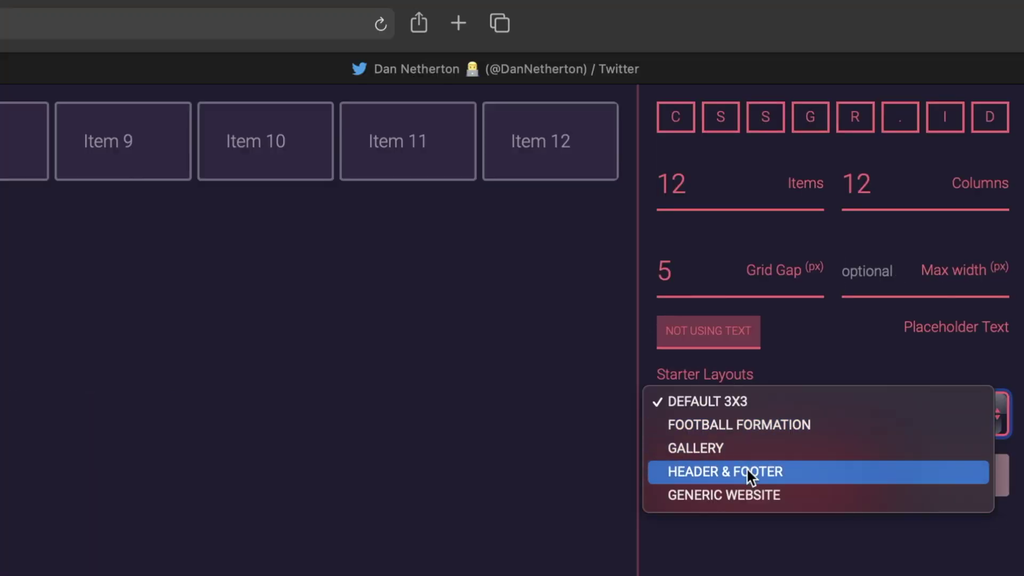
pyautogui.click(738, 452)
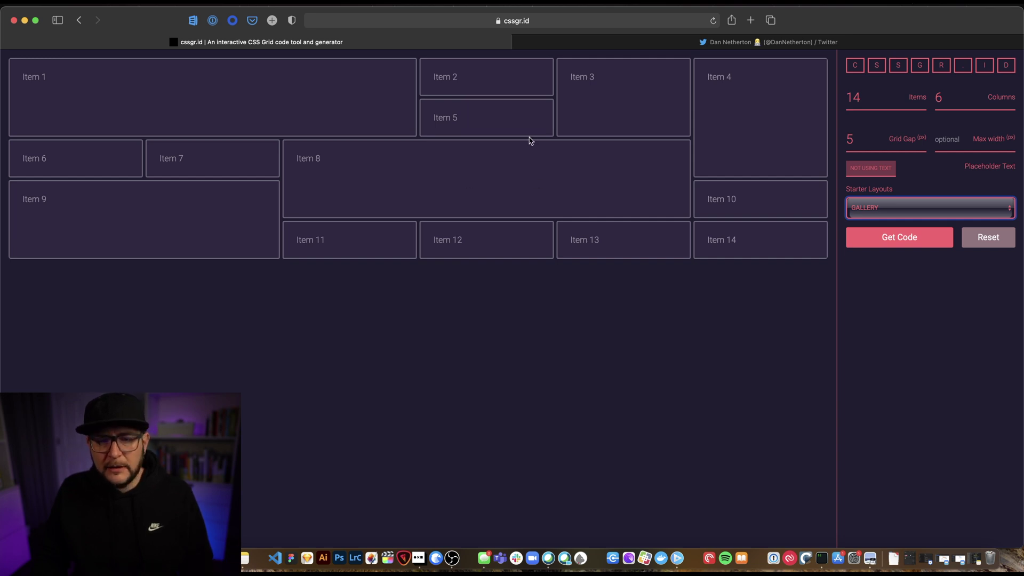
pyautogui.click(927, 240)
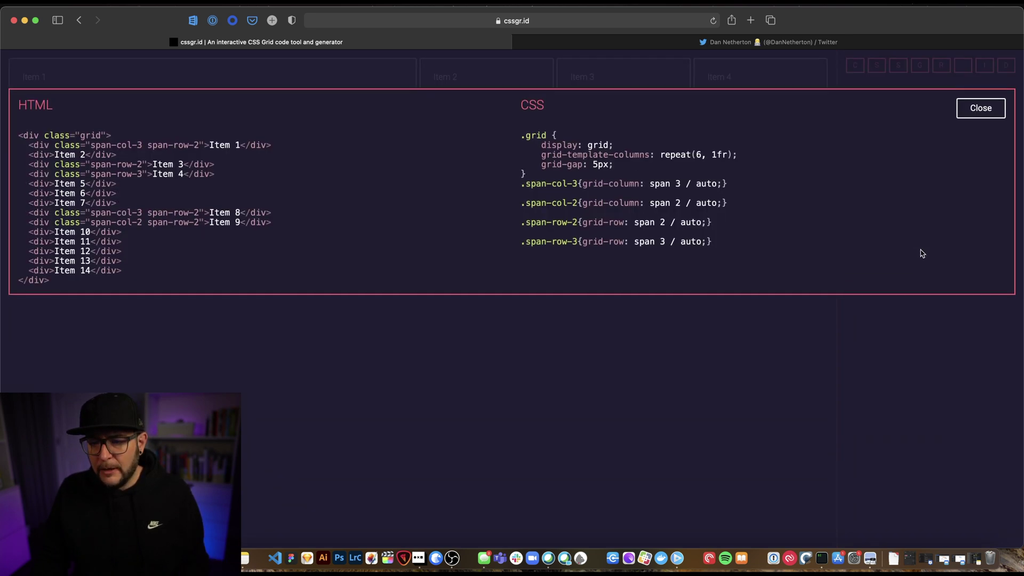
pyautogui.moveTo(48, 266); pyautogui.dragTo(17, 116)
pyautogui.click(596, 254)
pyautogui.moveTo(743, 226); pyautogui.dragTo(502, 121)
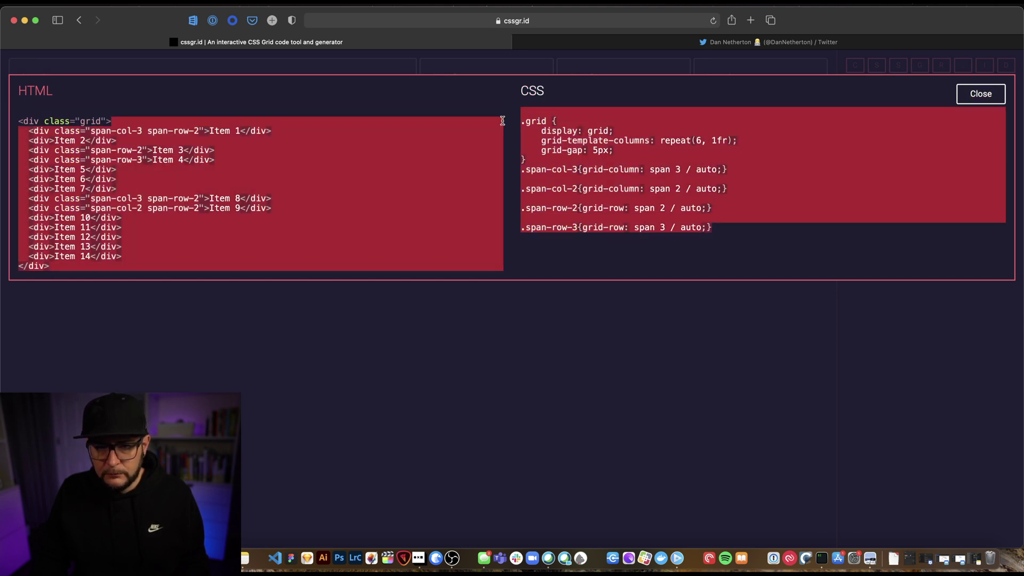
pyautogui.click(977, 92)
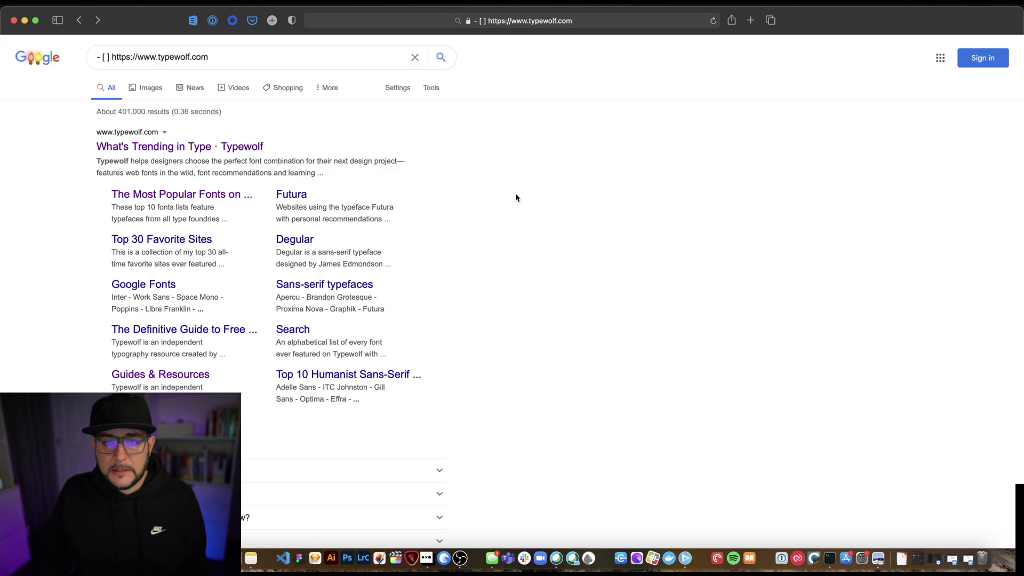
# - Follow the 'What's Trending in Type · Typewolf' Google result to the Typewolf homepage
pyautogui.moveTo(109, 176); pyautogui.dragTo(195, 165)
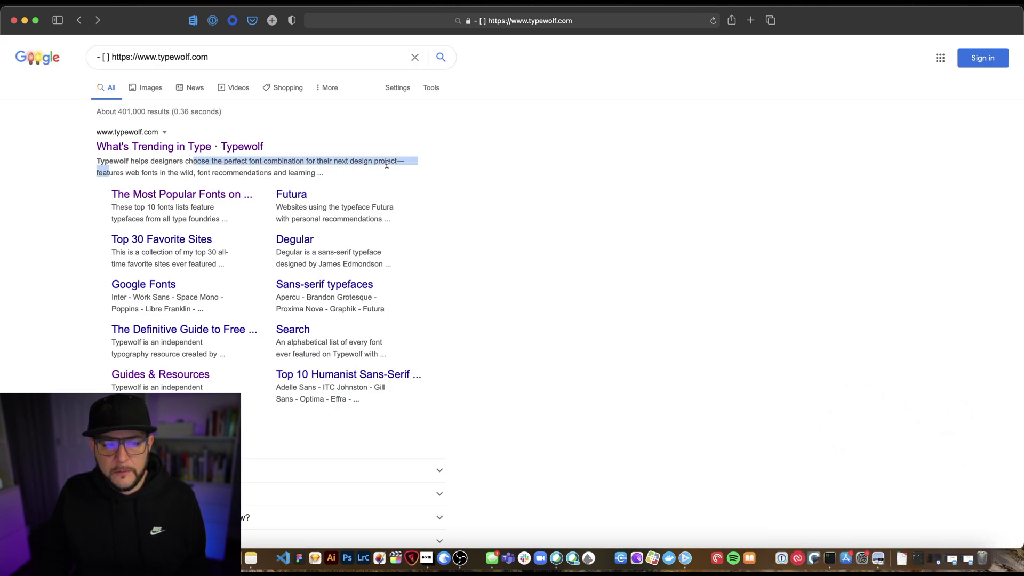
pyautogui.click(370, 172)
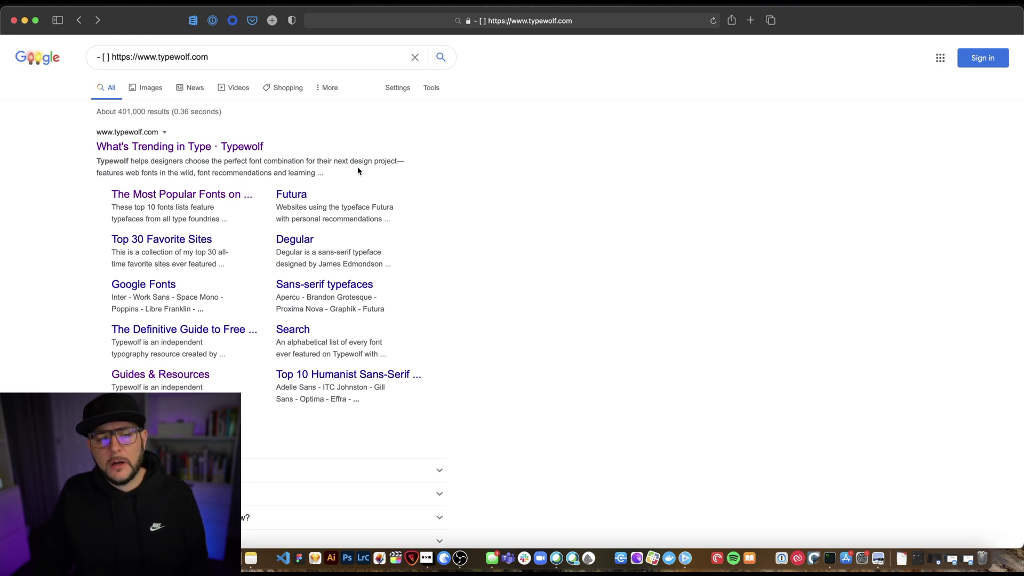
pyautogui.click(255, 148)
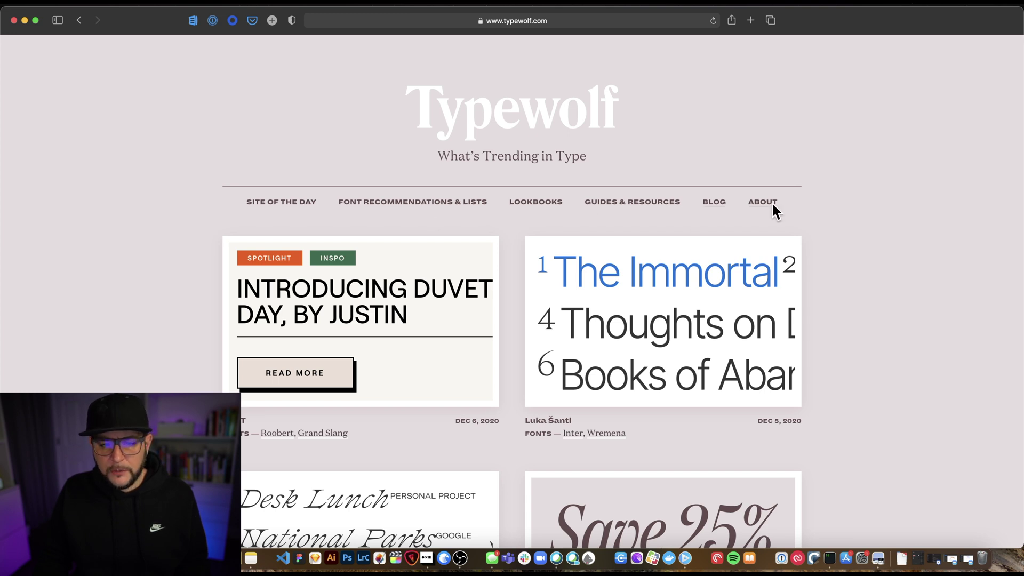
# - Scroll the Typewolf homepage and open the featured COAT Site of the Day
pyautogui.moveTo(591, 156); pyautogui.dragTo(438, 157)
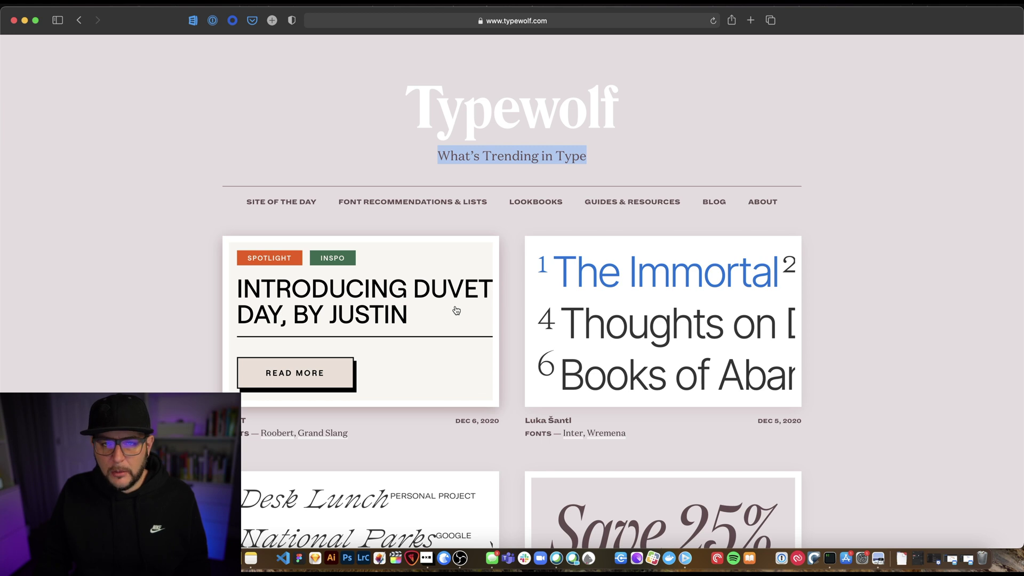
pyautogui.scroll(-5, 500, 316)
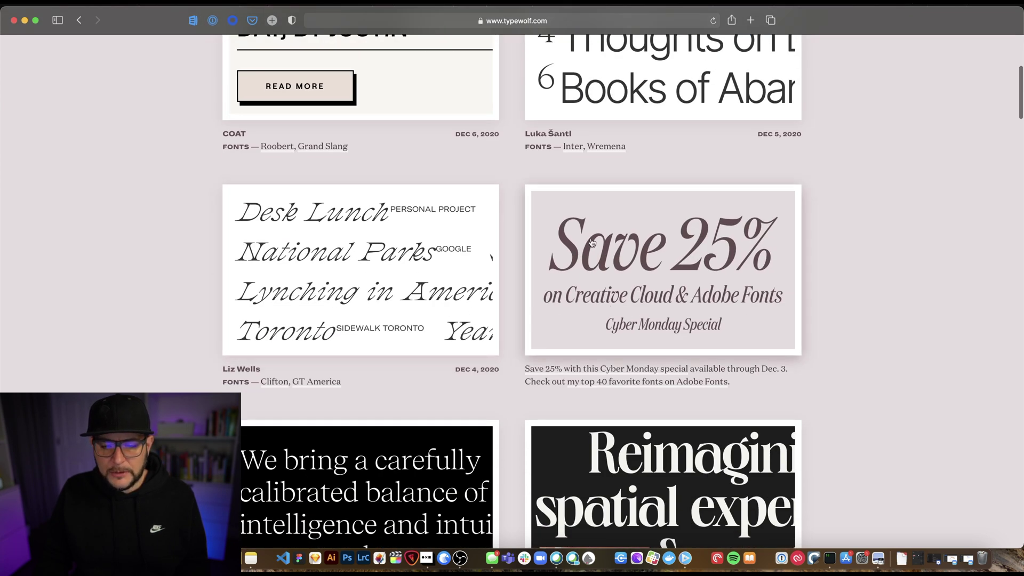
pyautogui.scroll(4, 559, 277)
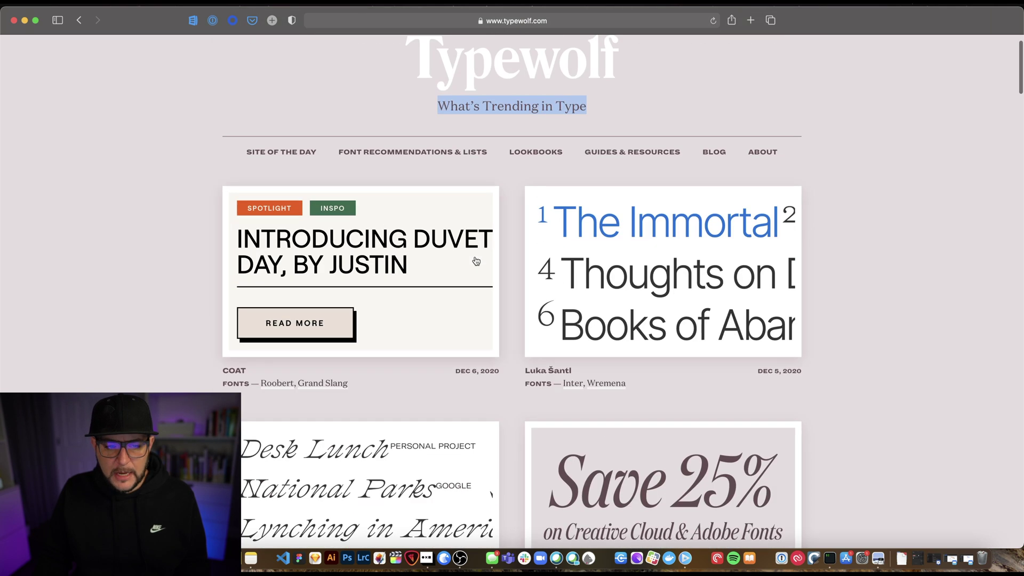
pyautogui.click(436, 257)
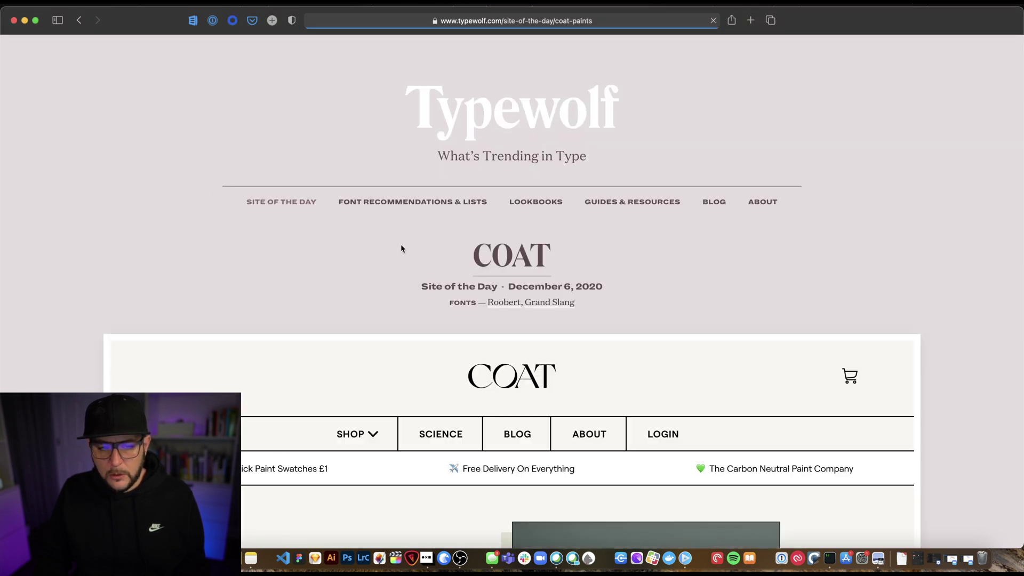
# - Open the live coatpaints.com site in a new tab and browse it
pyautogui.scroll(-2, 485, 268)
pyautogui.scroll(-5, 480, 245)
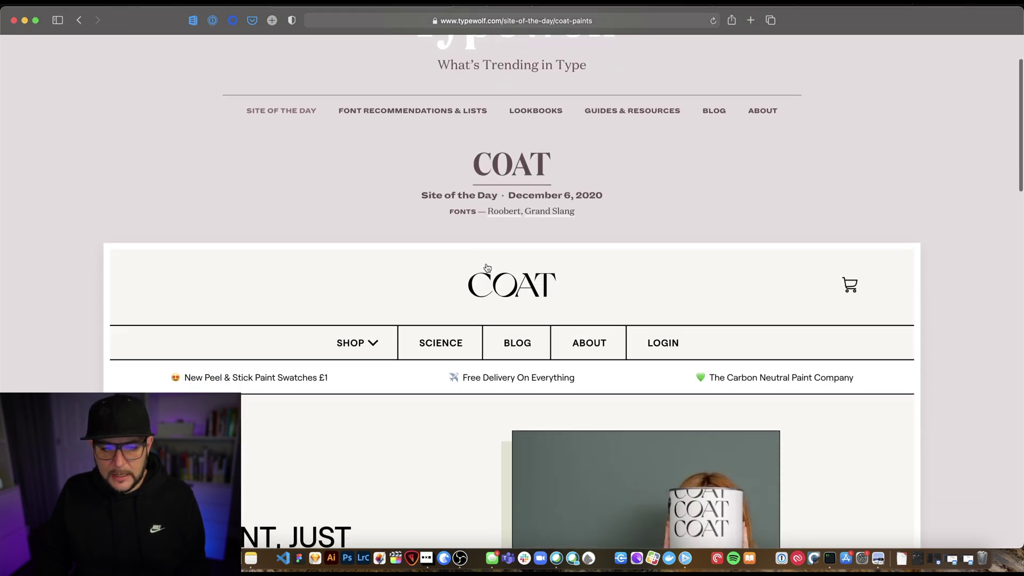
pyautogui.scroll(2, 478, 222)
pyautogui.click(575, 179)
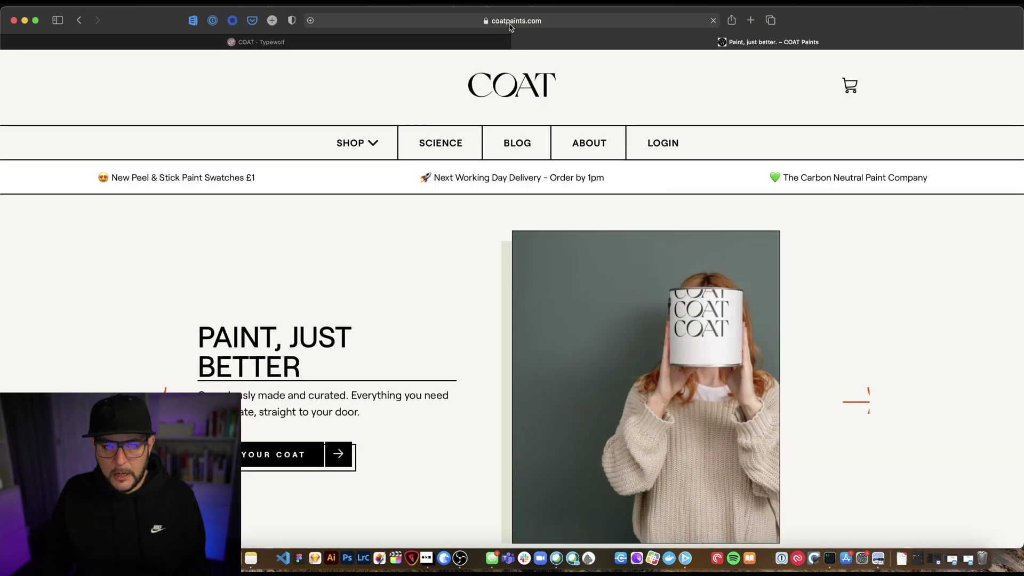
pyautogui.scroll(-9, 504, 245)
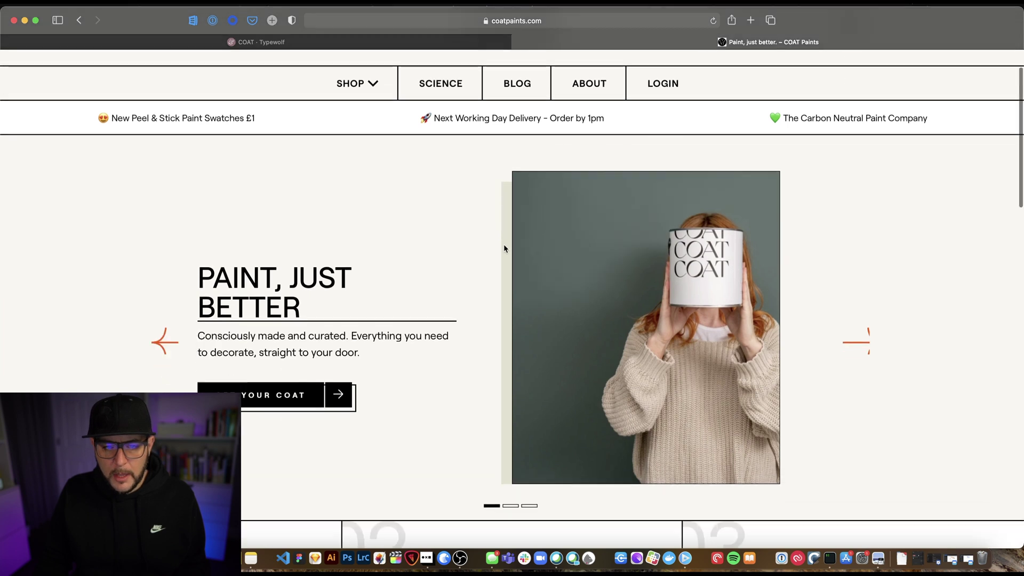
pyautogui.scroll(-15, 487, 239)
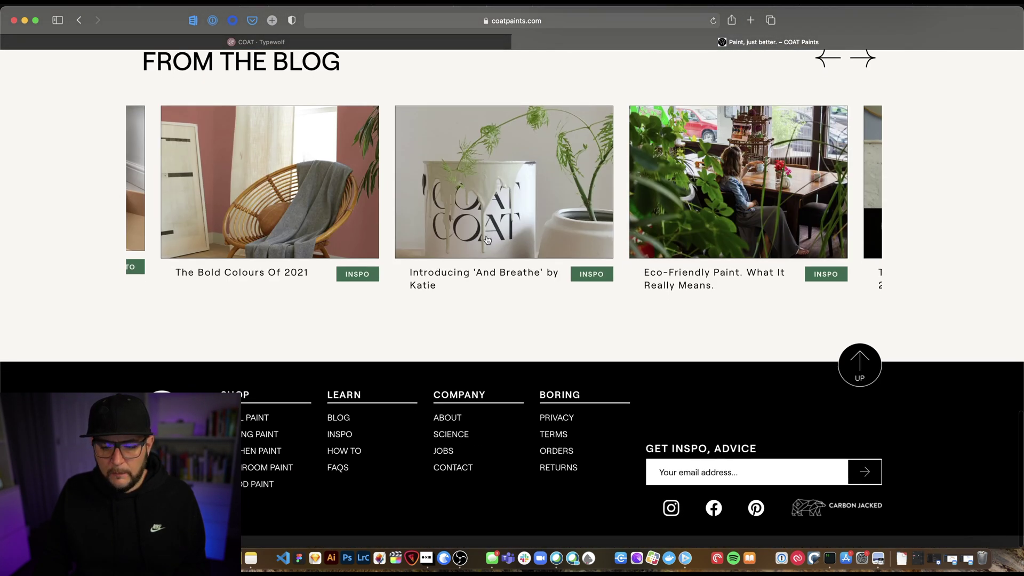
pyautogui.scroll(20, 486, 239)
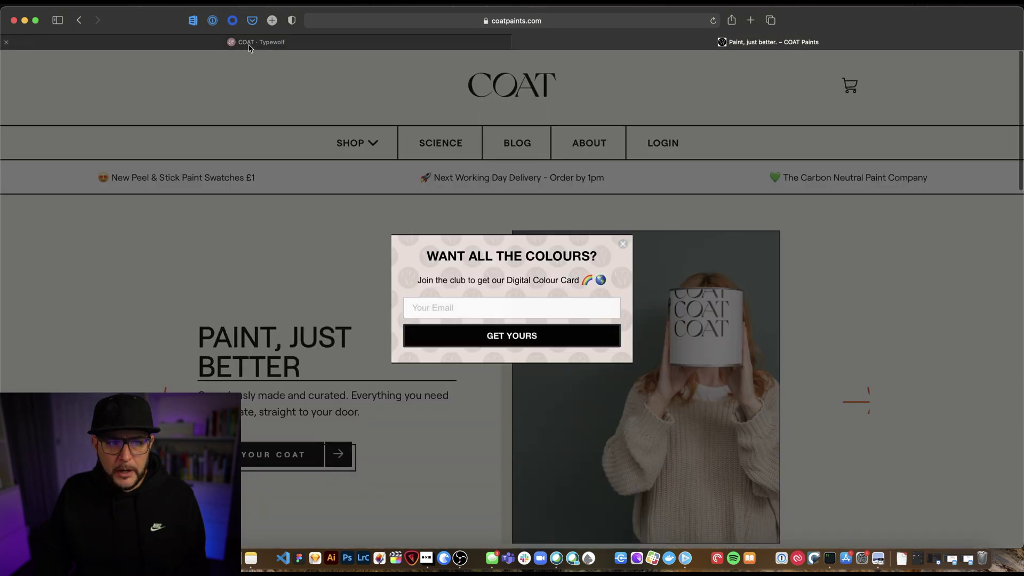
# - Return to the COAT Typewolf page and open the Site of the Day listing
pyautogui.click(249, 43)
pyautogui.scroll(4, 488, 108)
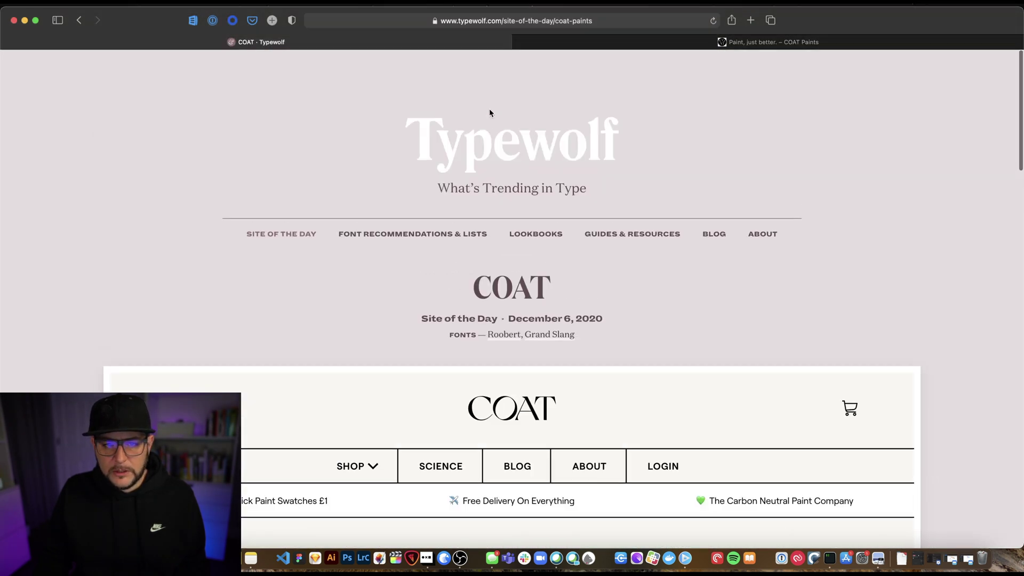
pyautogui.click(287, 218)
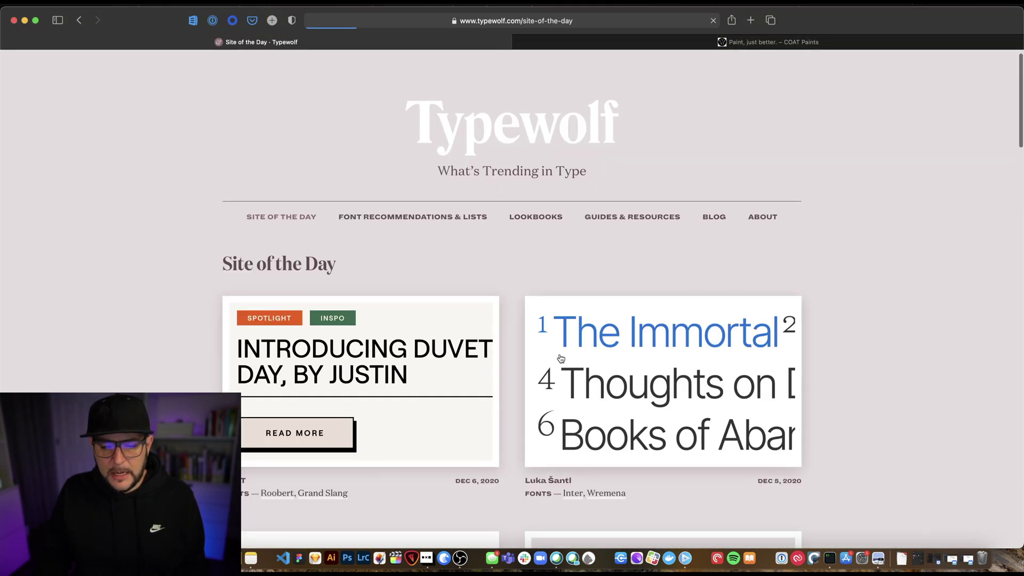
# - Go to Typewolf's Guides & Resources section
pyautogui.scroll(-3, 560, 223)
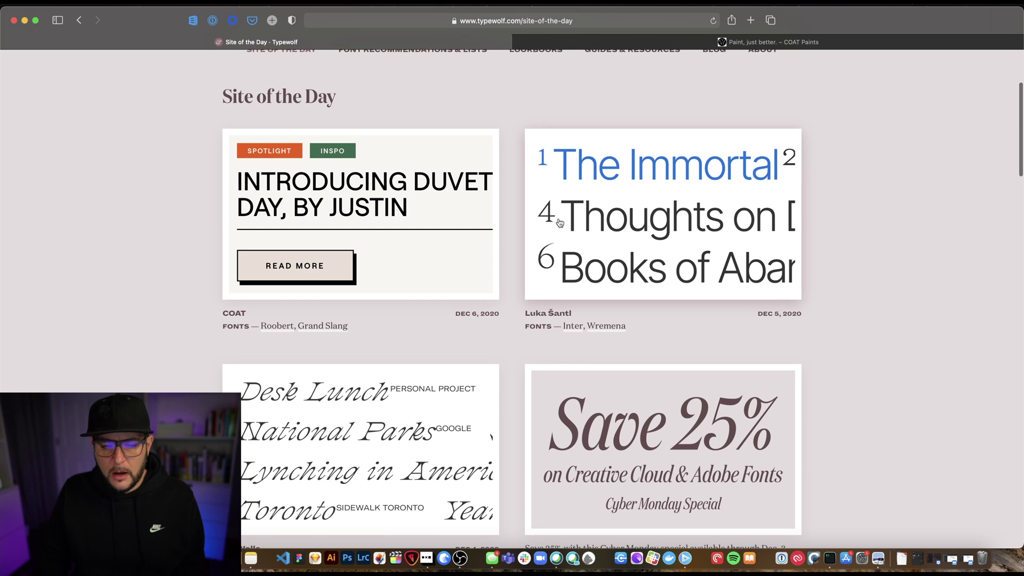
pyautogui.scroll(3, 613, 229)
pyautogui.click(613, 222)
pyautogui.scroll(-2, 609, 225)
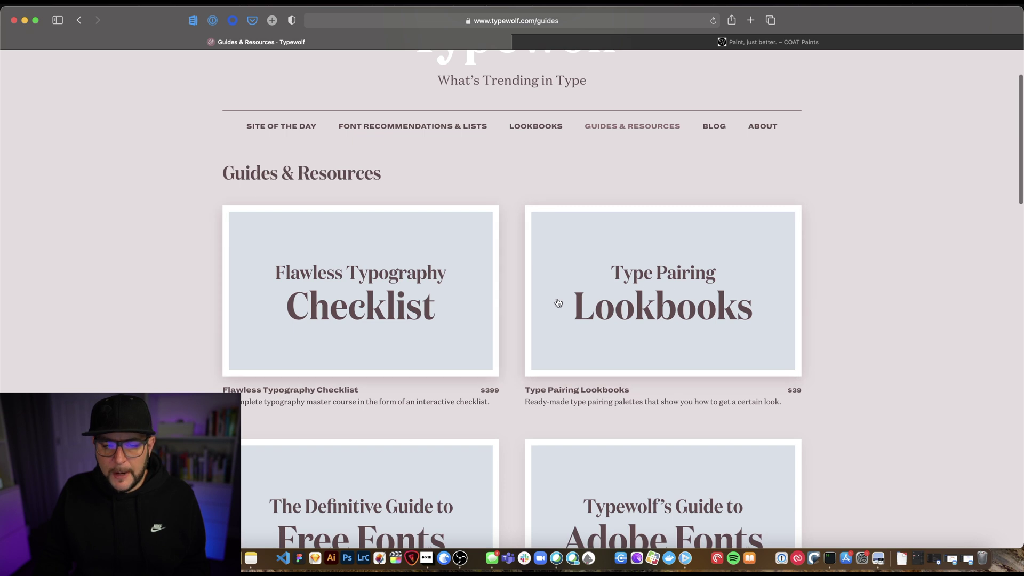
# - Open the Flawless Typography Checklist page and read through it
pyautogui.click(426, 296)
pyautogui.scroll(-6, 491, 293)
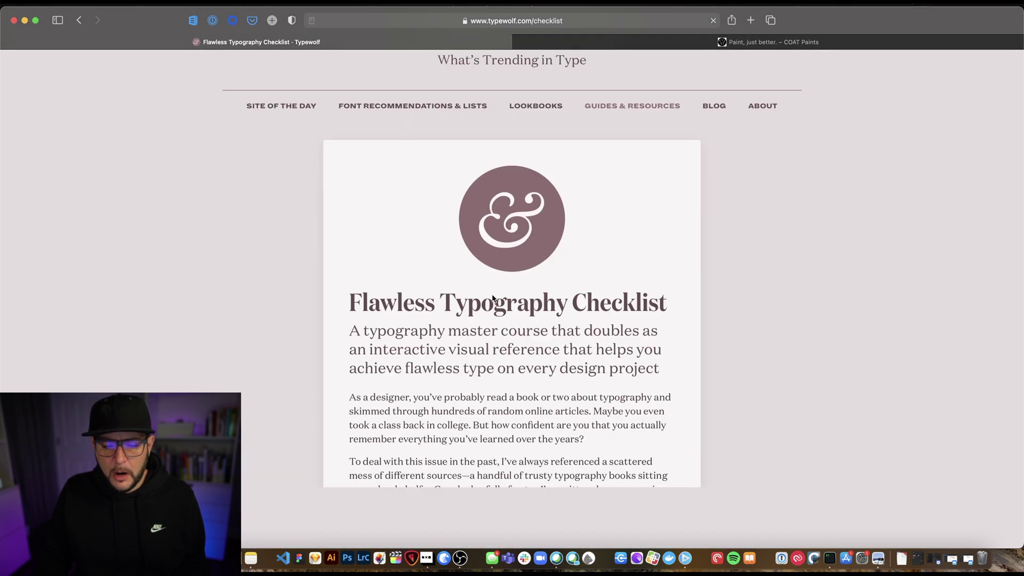
pyautogui.scroll(-15, 542, 319)
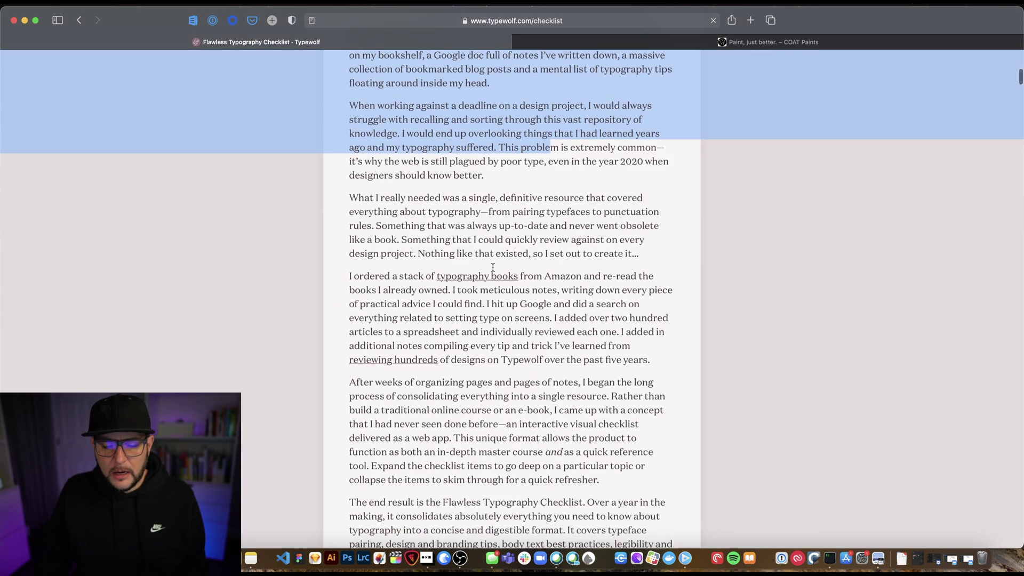
pyautogui.scroll(-6, 494, 271)
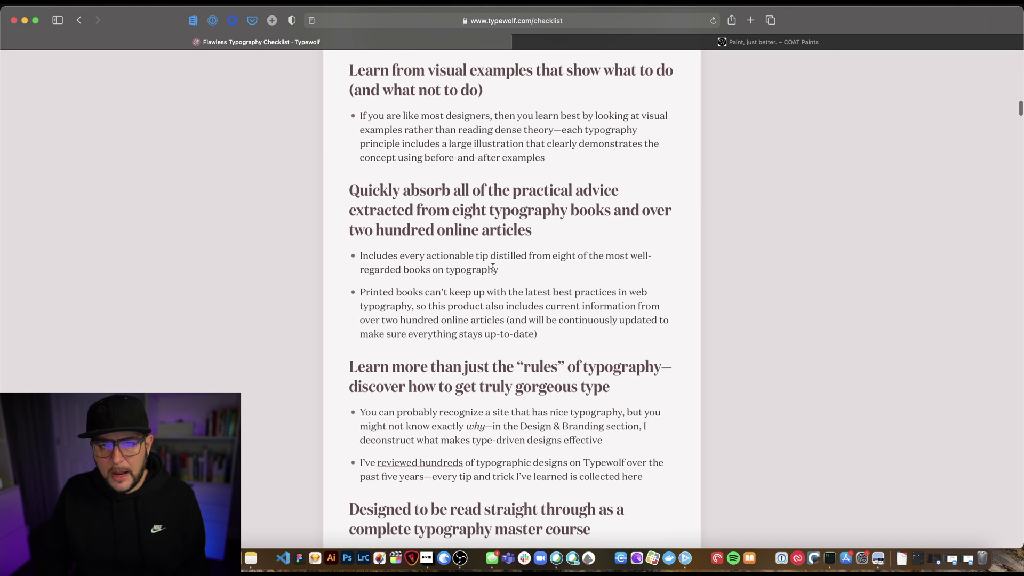
pyautogui.scroll(20, 491, 266)
# - Go back to Guides & Resources and browse the guides and free resources list
pyautogui.click(79, 21)
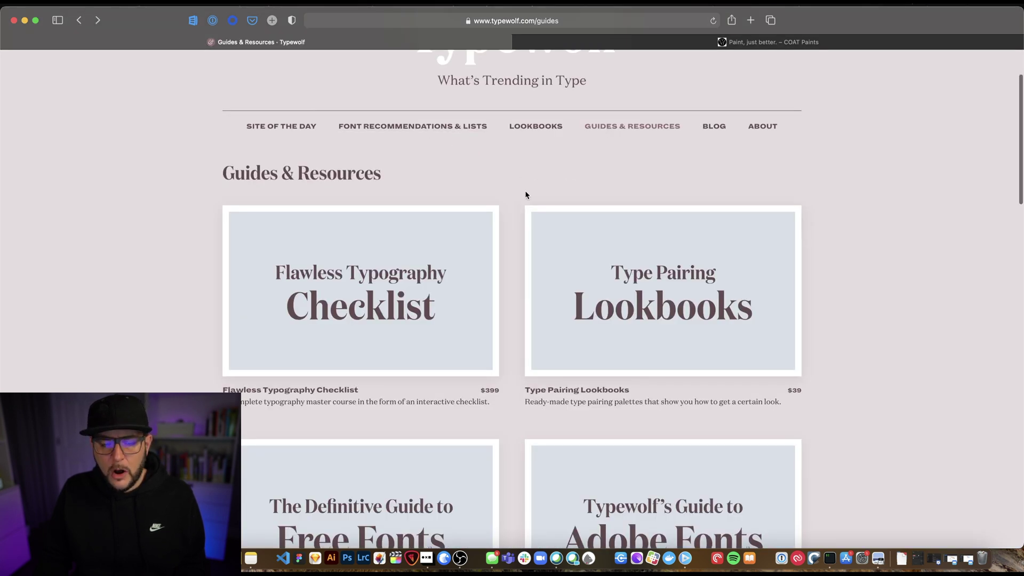
pyautogui.scroll(-5, 539, 254)
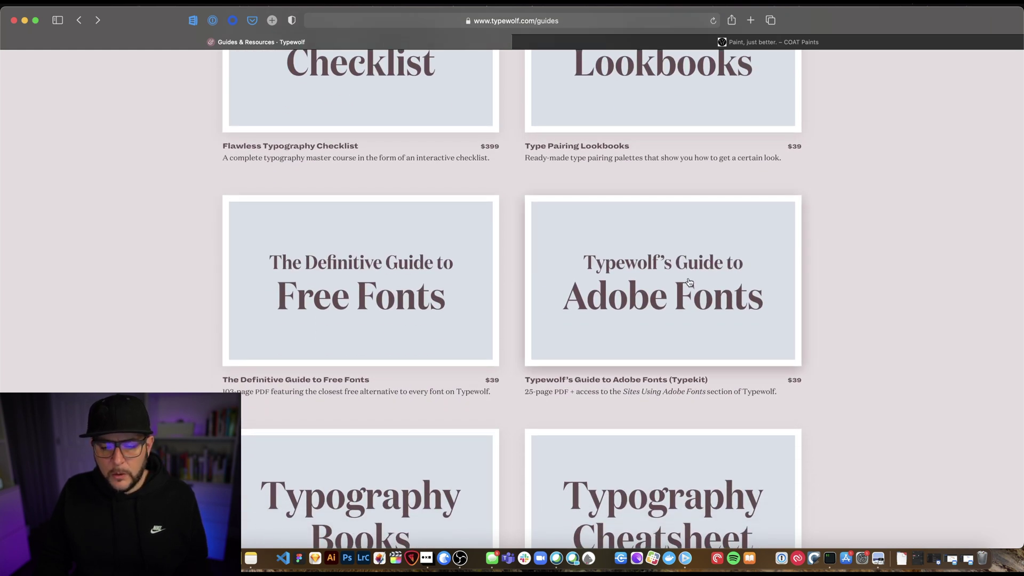
pyautogui.scroll(-7, 689, 283)
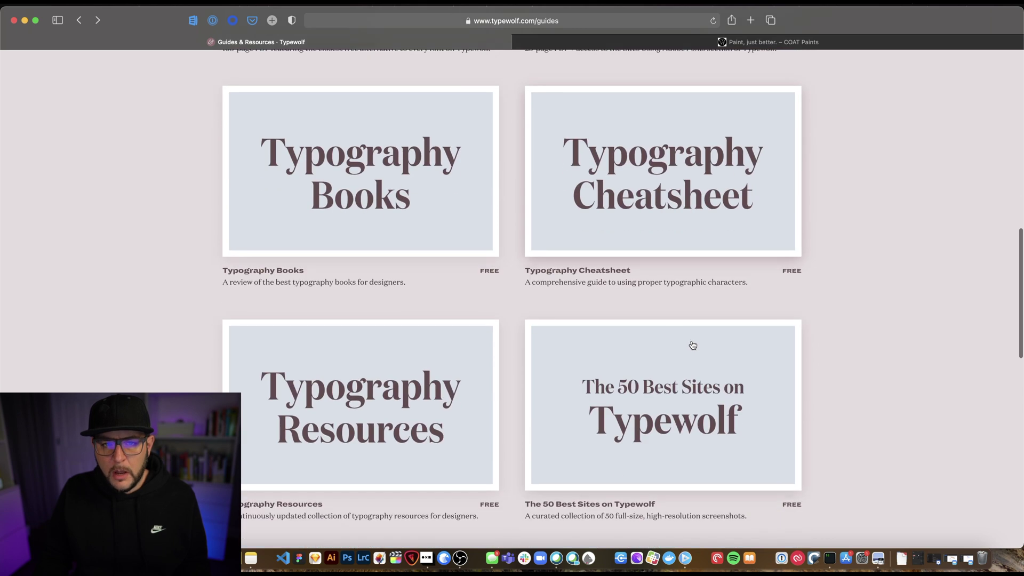
pyautogui.scroll(-3, 693, 345)
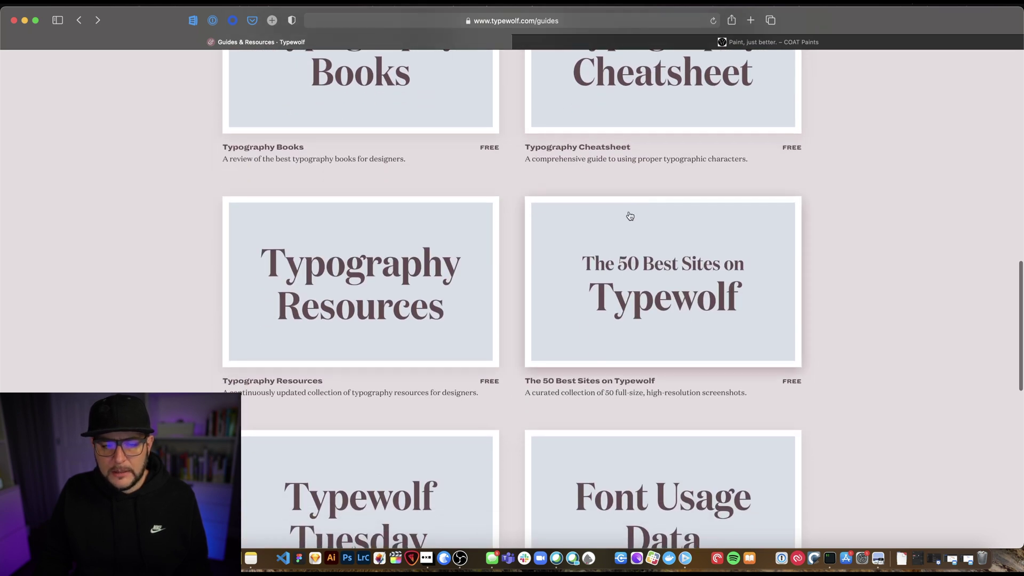
pyautogui.scroll(-3, 649, 272)
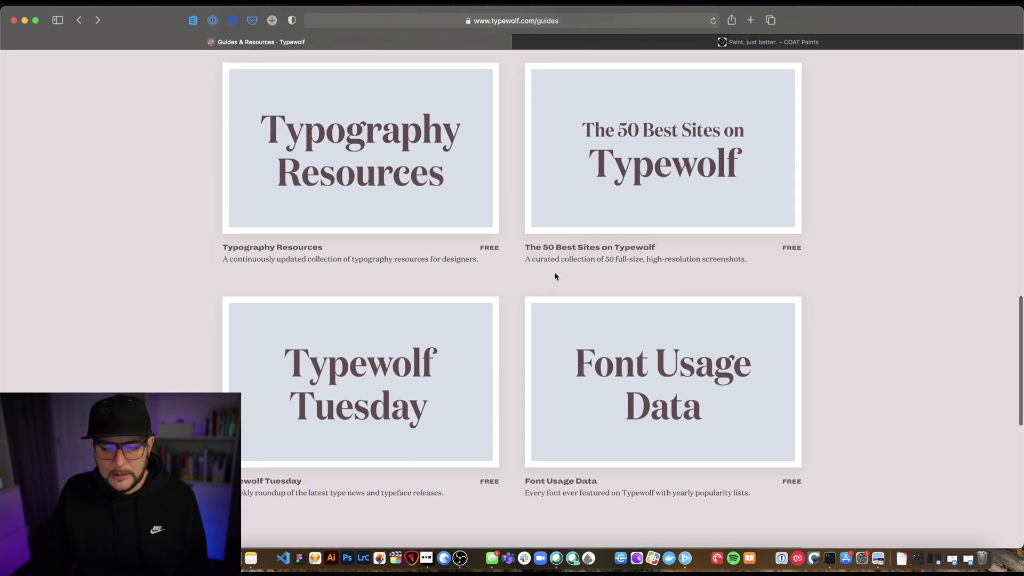
pyautogui.scroll(6, 558, 276)
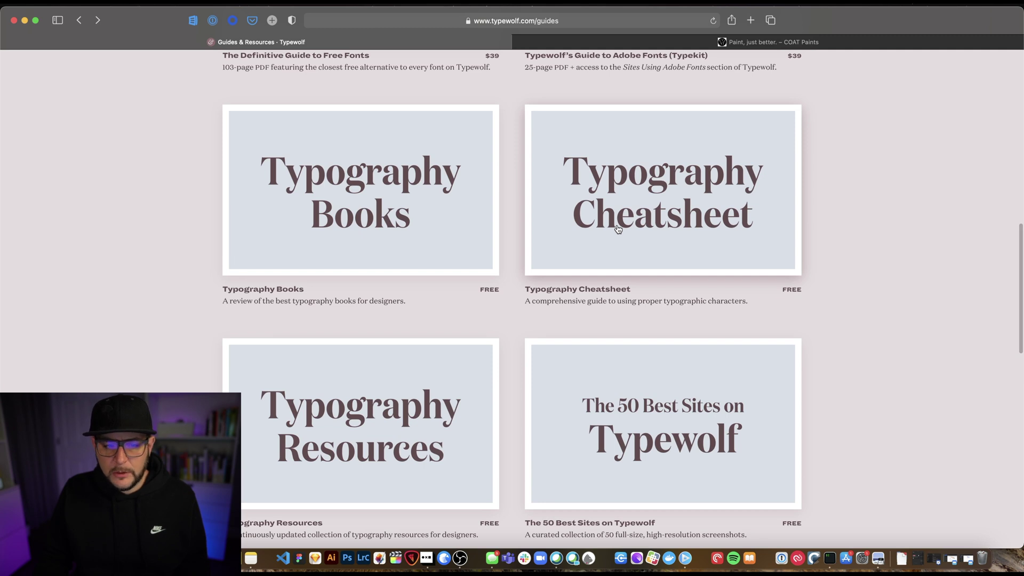